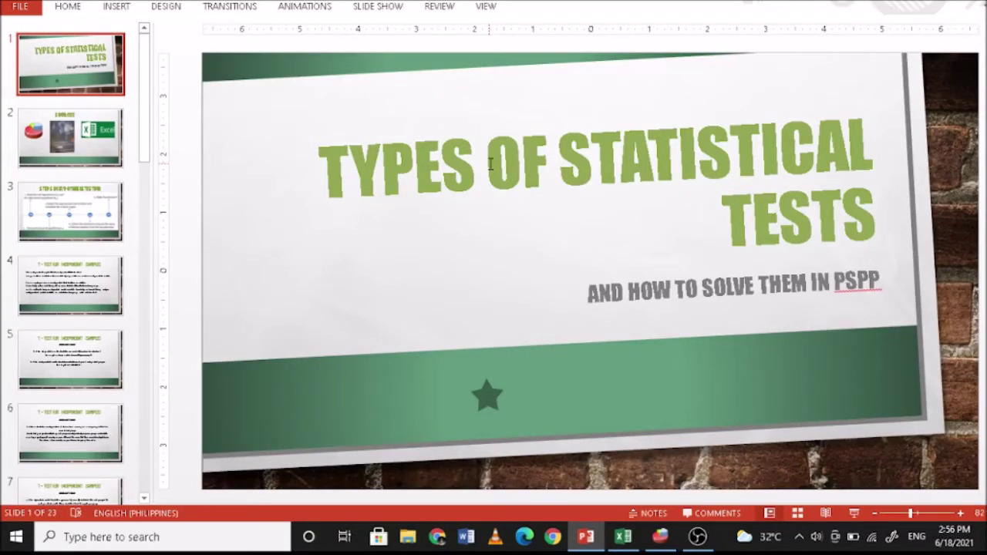
Step: Inspect the Sources slide's textbook cover, pie chart and Excel logo, then go to slide 3
left_click(74, 135)
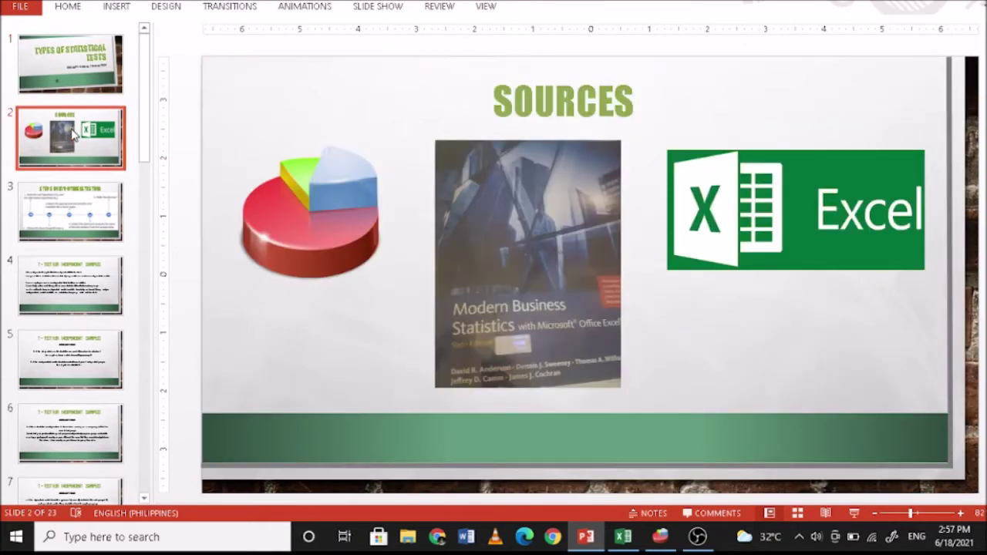
left_click(516, 264)
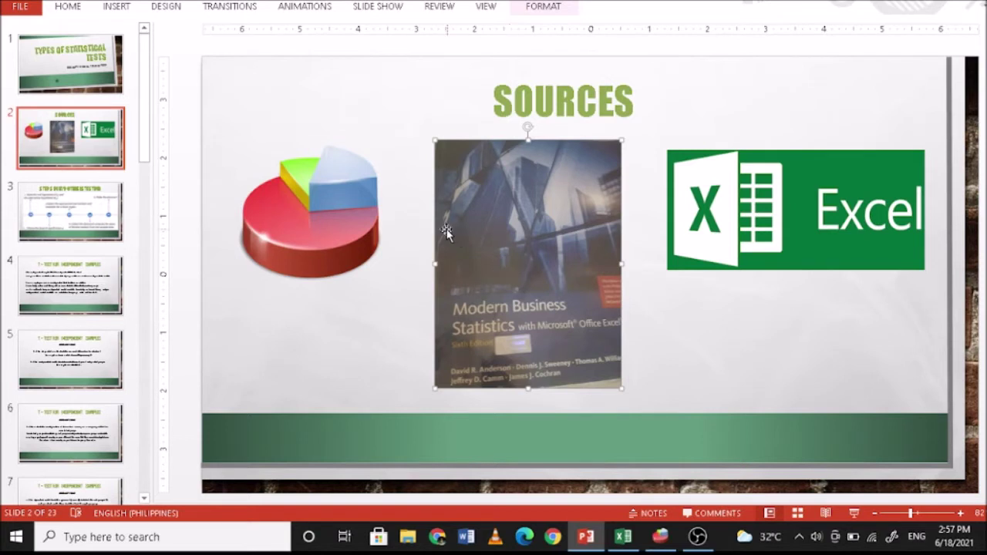
left_click(309, 215)
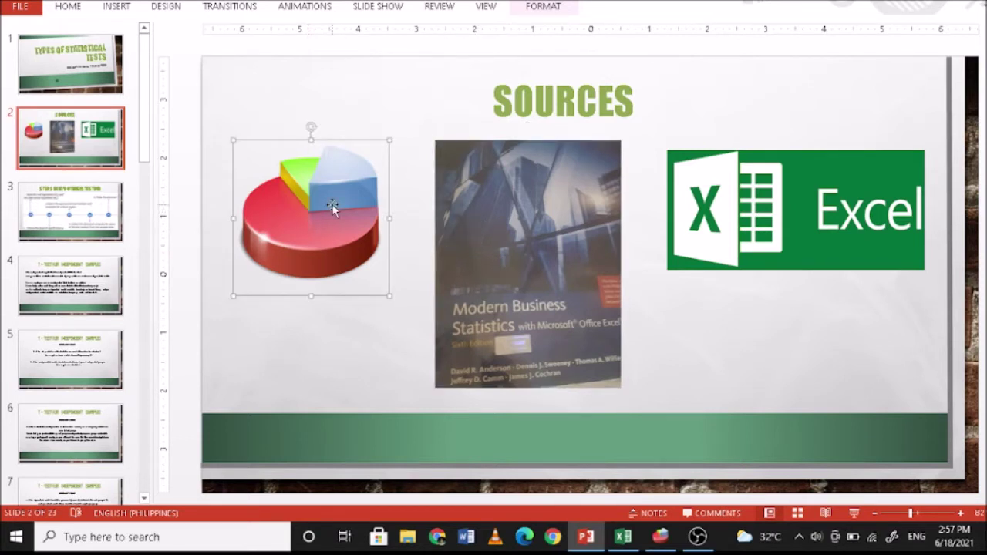
left_click(774, 202)
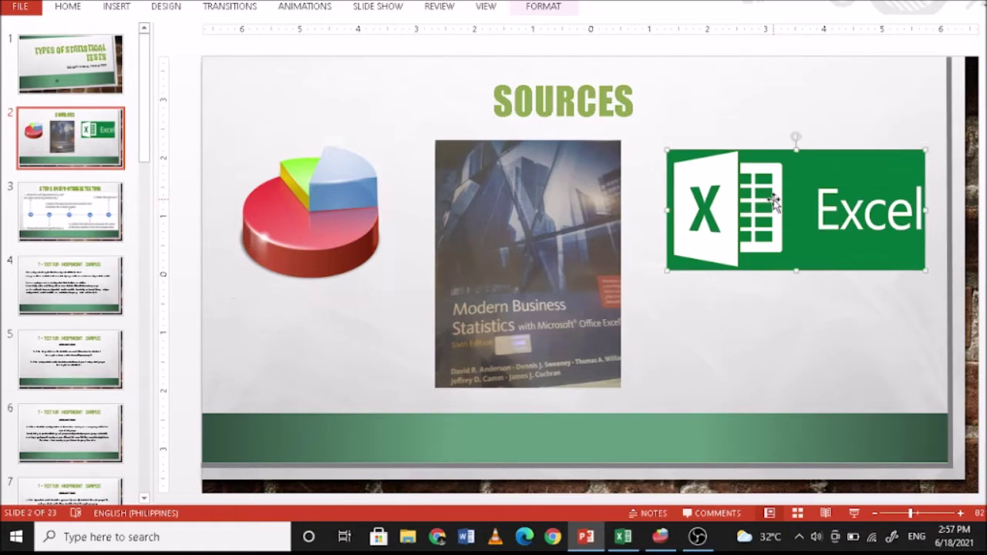
left_click(54, 213)
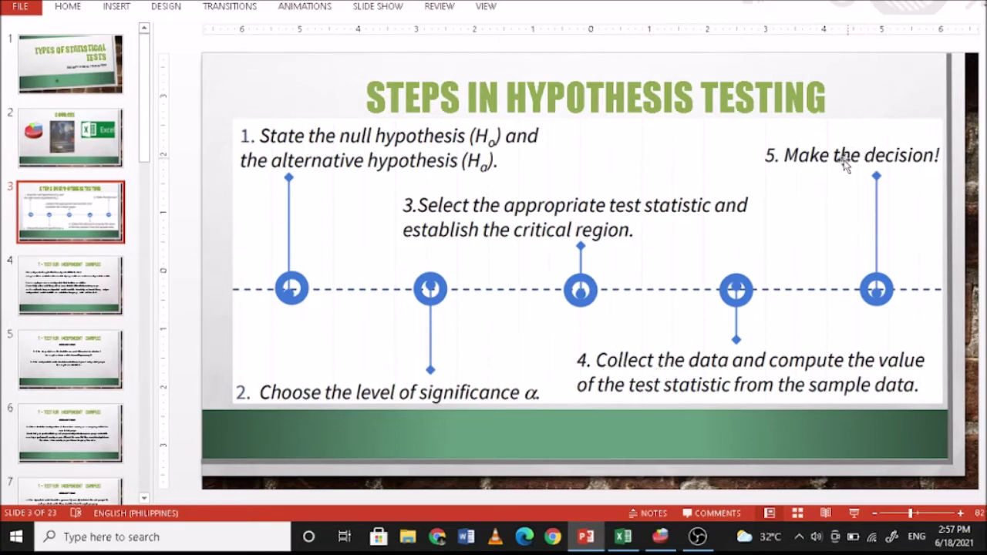
Step: View slide 4 on the independent t-test, then advance to the slide 5 assumptions
left_click(78, 281)
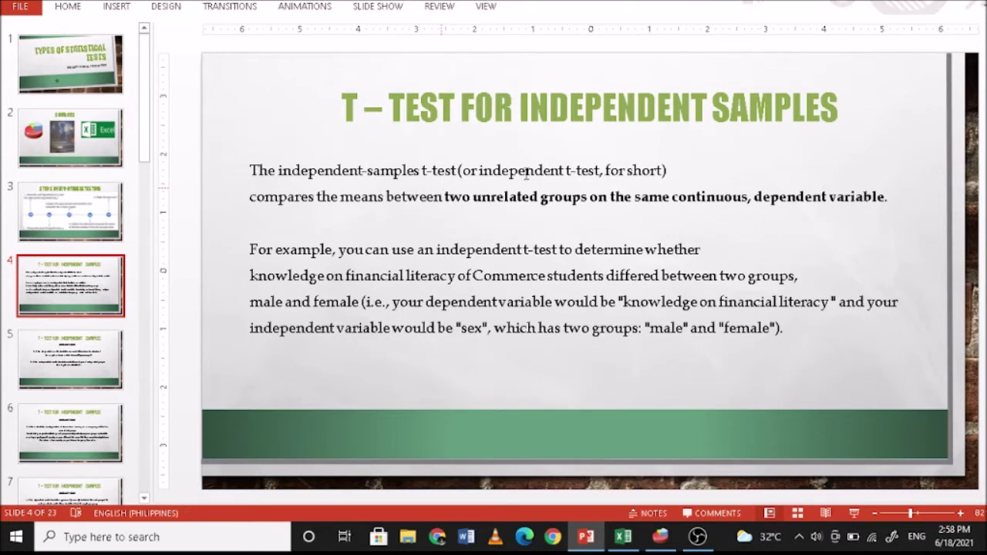
left_click(69, 359)
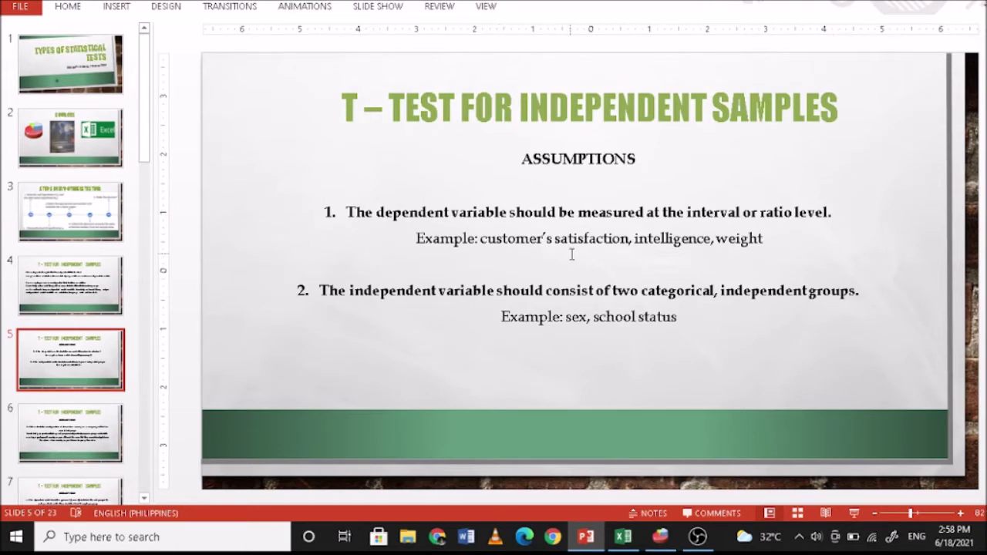
Step: Select parts of the slide 5 assumptions text, then go to slide 6 on independence
left_click(658, 239)
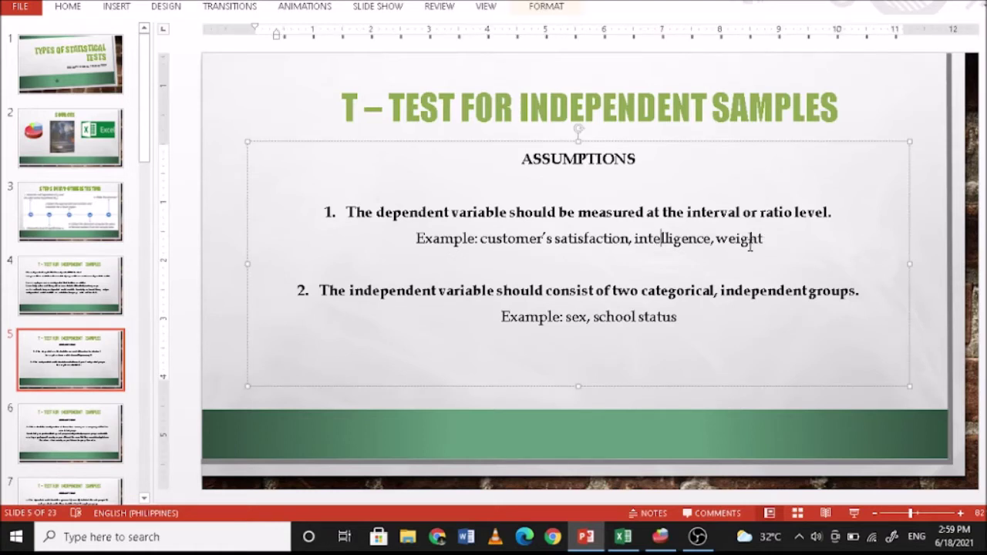
left_click(389, 299)
left_click_drag(648, 292, 699, 294)
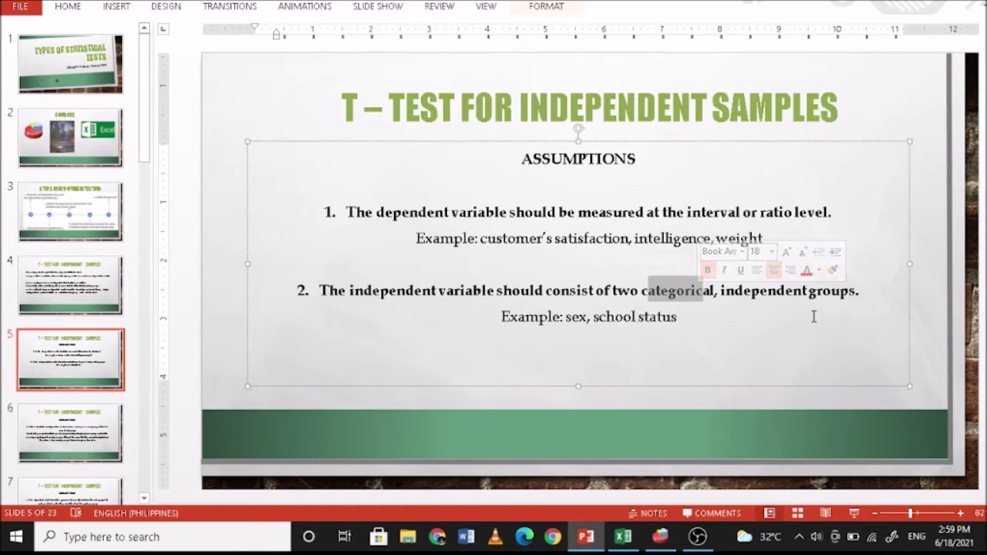
left_click(579, 318)
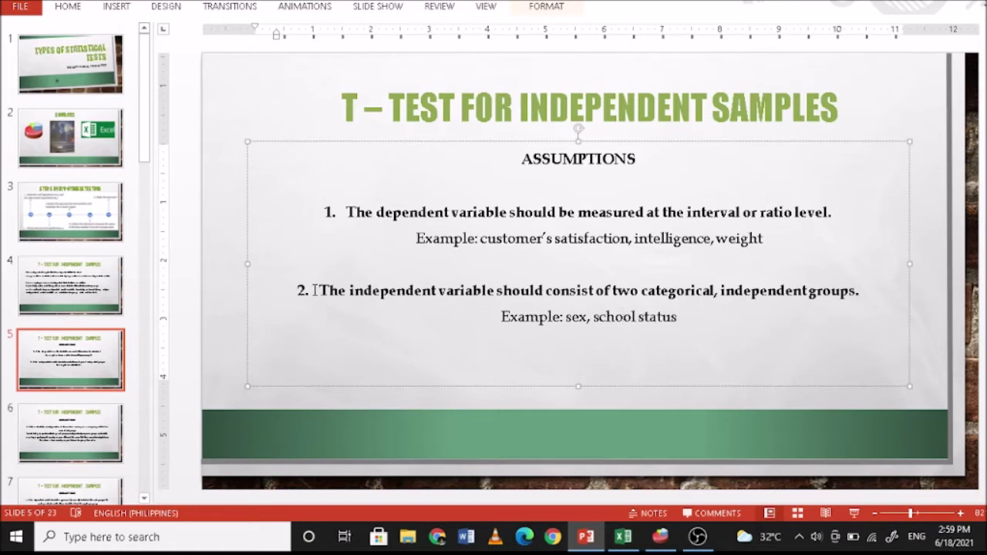
left_click(56, 423)
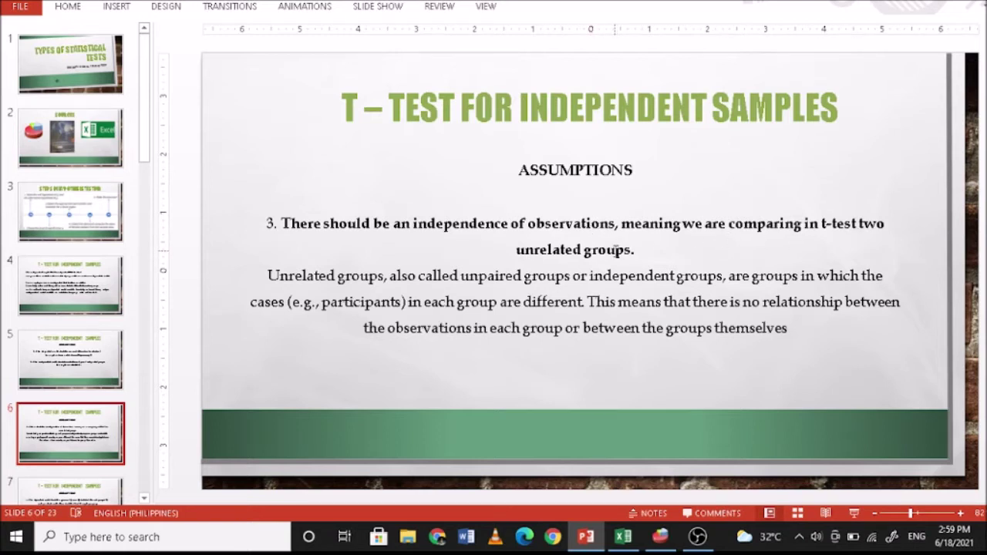
left_click_drag(413, 224, 617, 224)
left_click(409, 285)
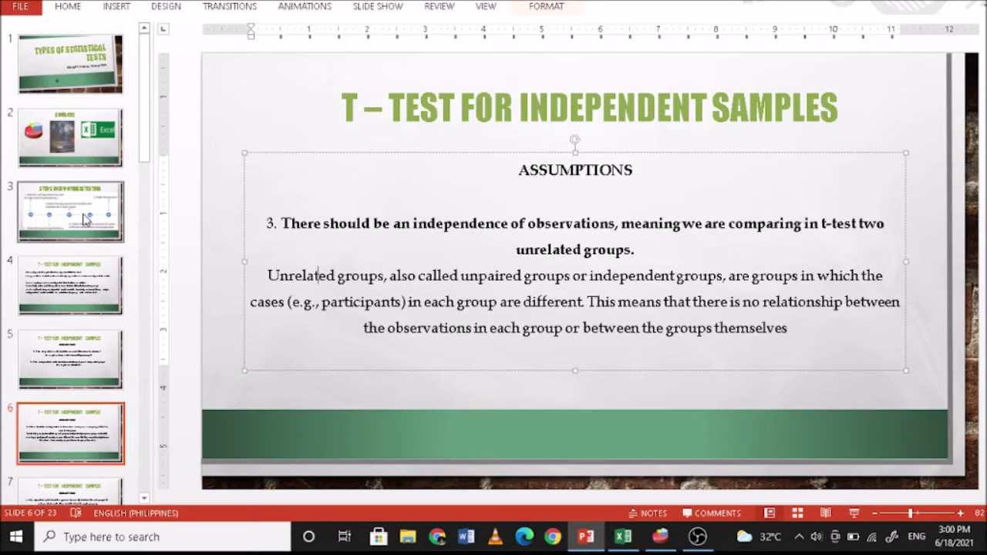
scroll(433, 294, "down", 2)
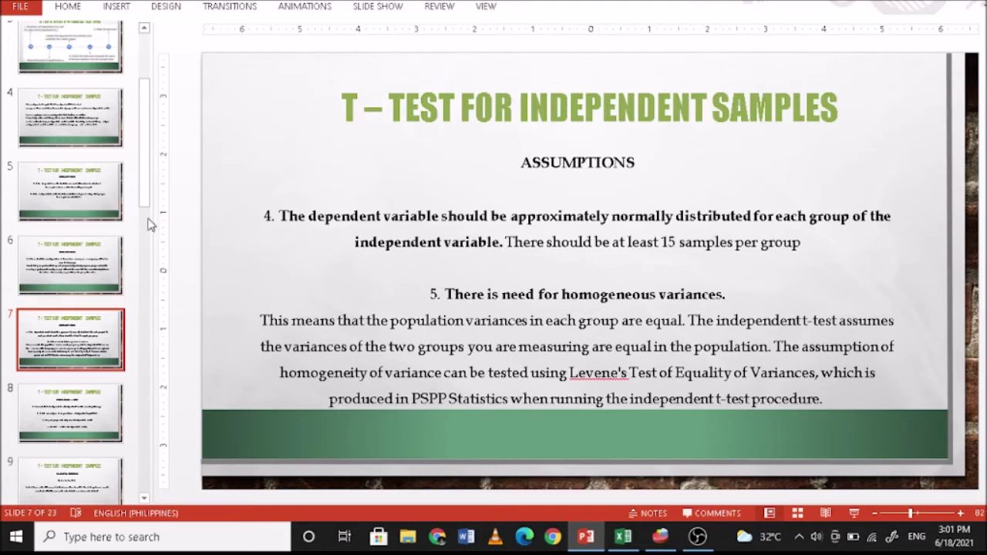
Step: Review the PROCEDURE in PSPP text box on slide 8, then move to slide 9
scroll(150, 223, "down", 2)
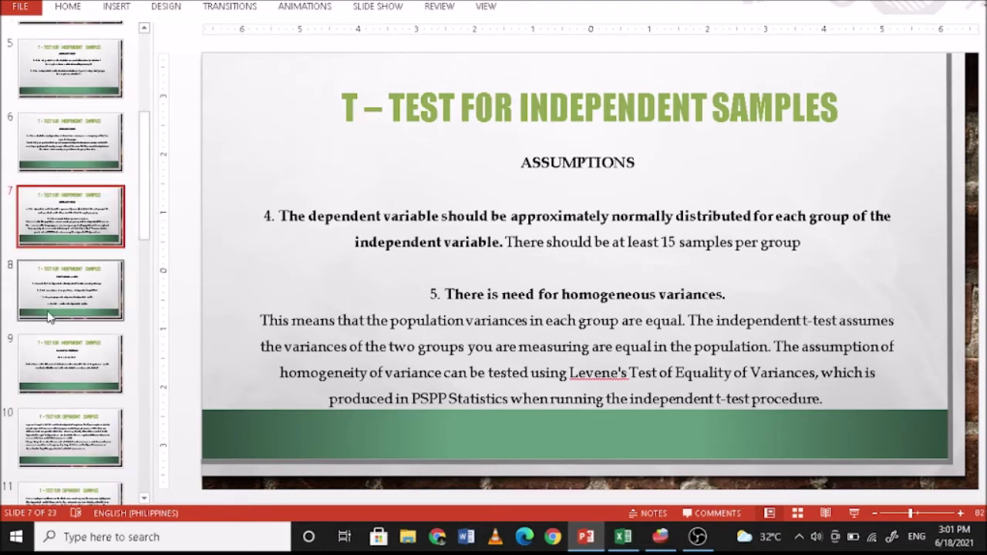
left_click(69, 299)
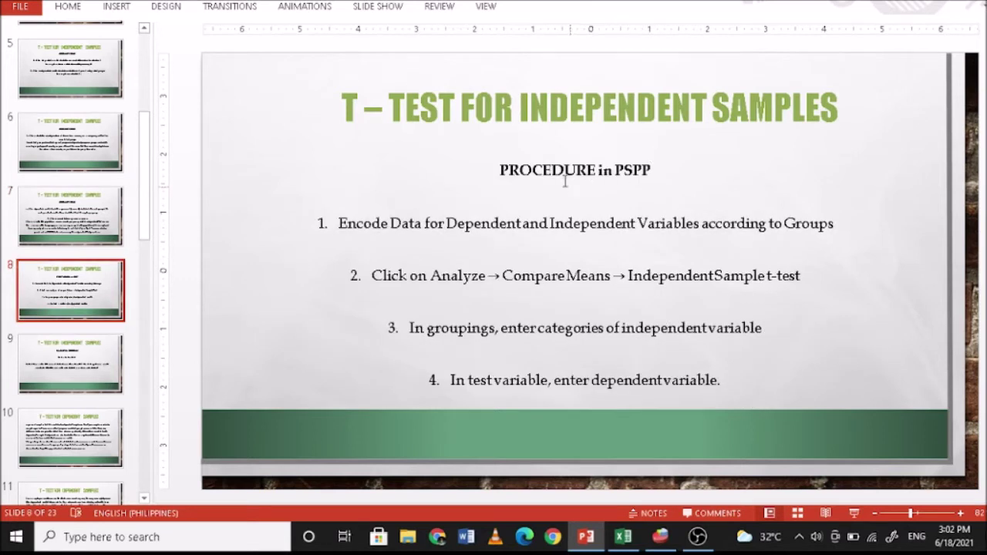
left_click(548, 171)
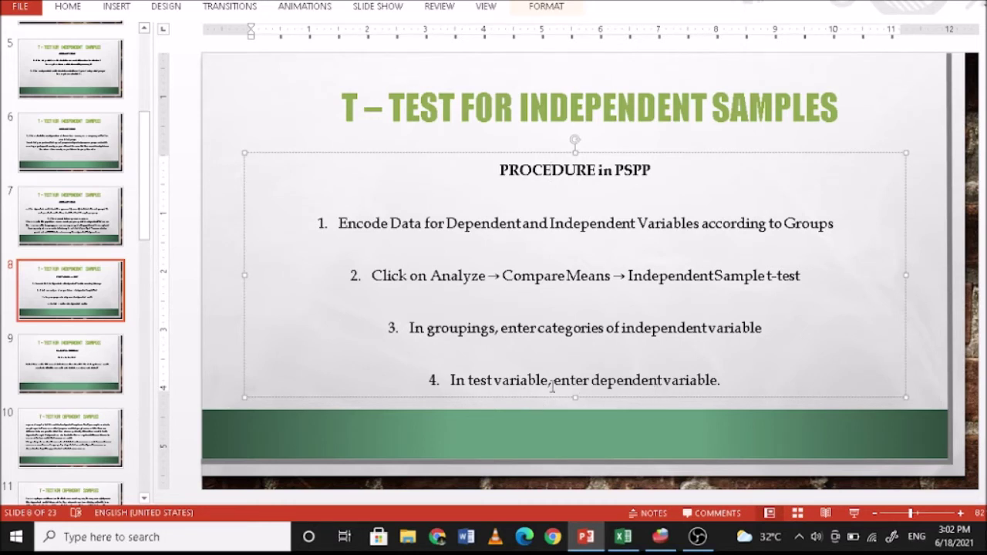
left_click(45, 353)
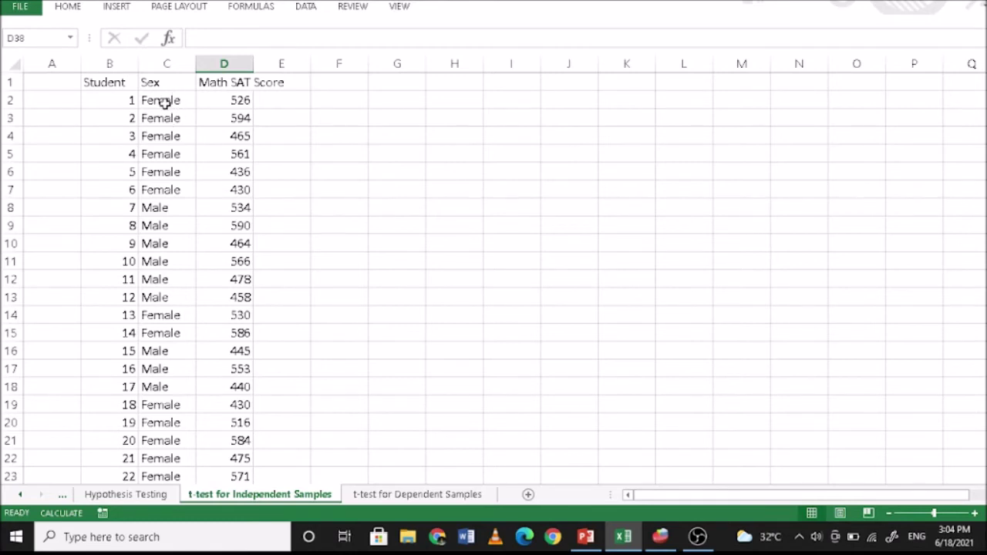
scroll(162, 182, "down", 1)
Step: Scroll through the Excel Sex and Math SAT Score data, then select PSPP's first variable name cell
scroll(163, 189, "up", 1)
scroll(166, 163, "down", 6)
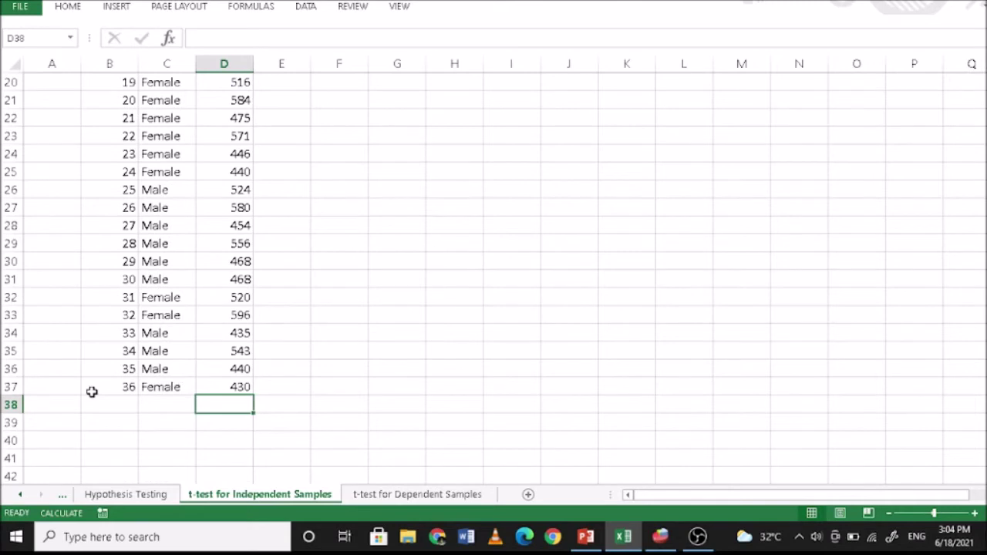
scroll(178, 363, "up", 4)
scroll(178, 363, "up", 2)
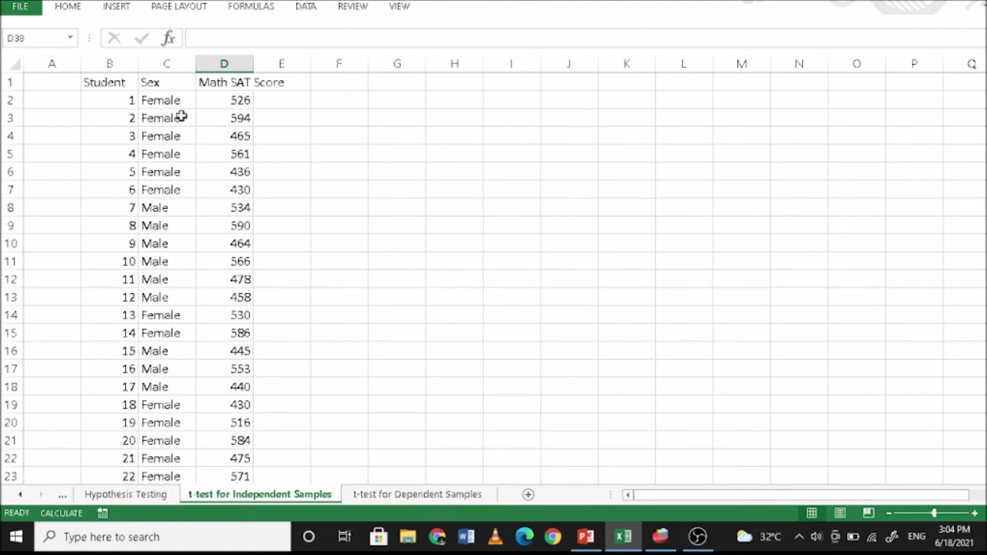
left_click(225, 82)
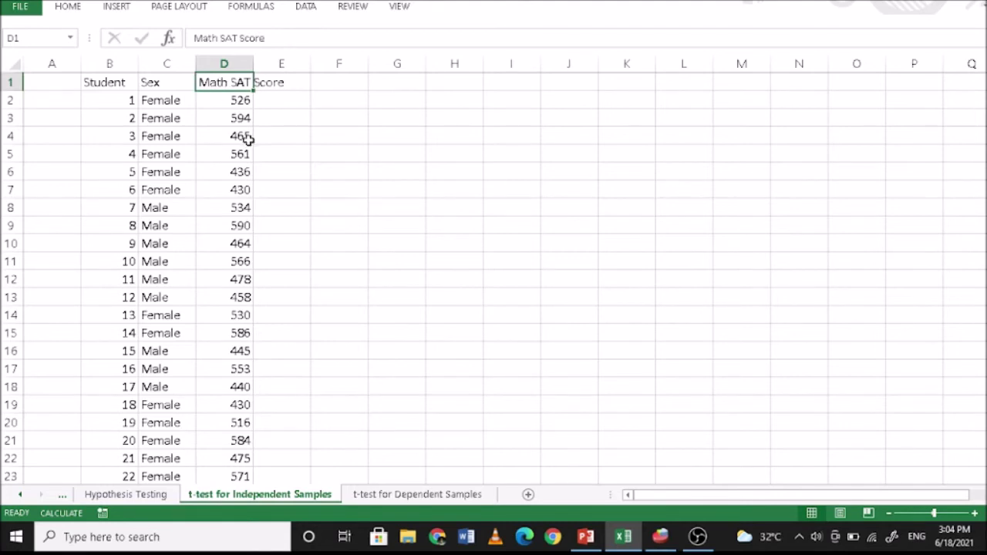
scroll(205, 324, "down", 6)
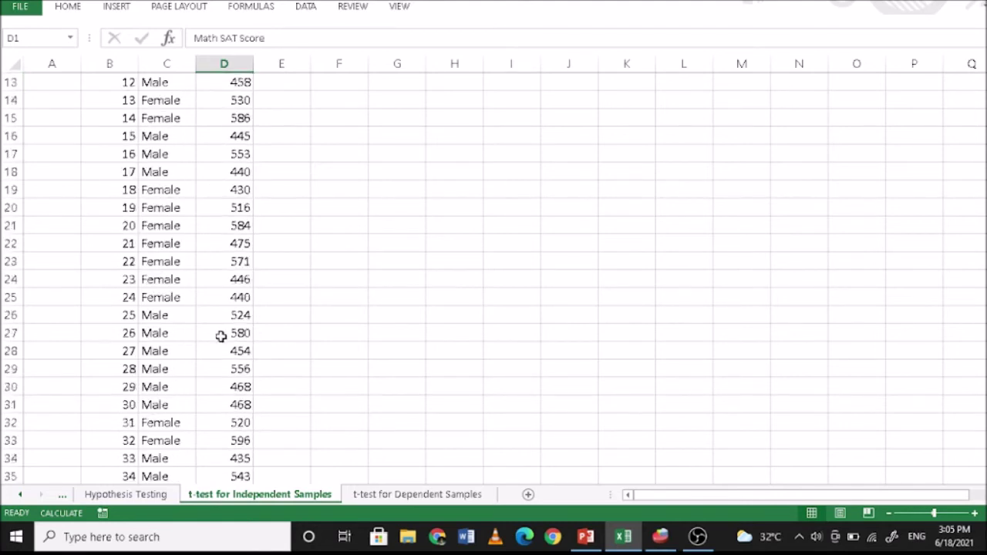
scroll(318, 414, "up", 6)
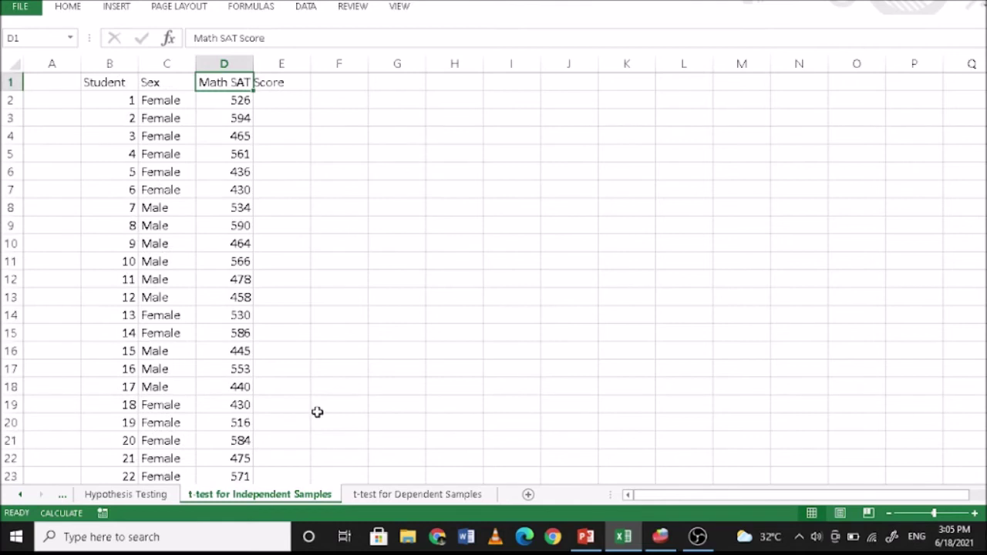
left_click(660, 536)
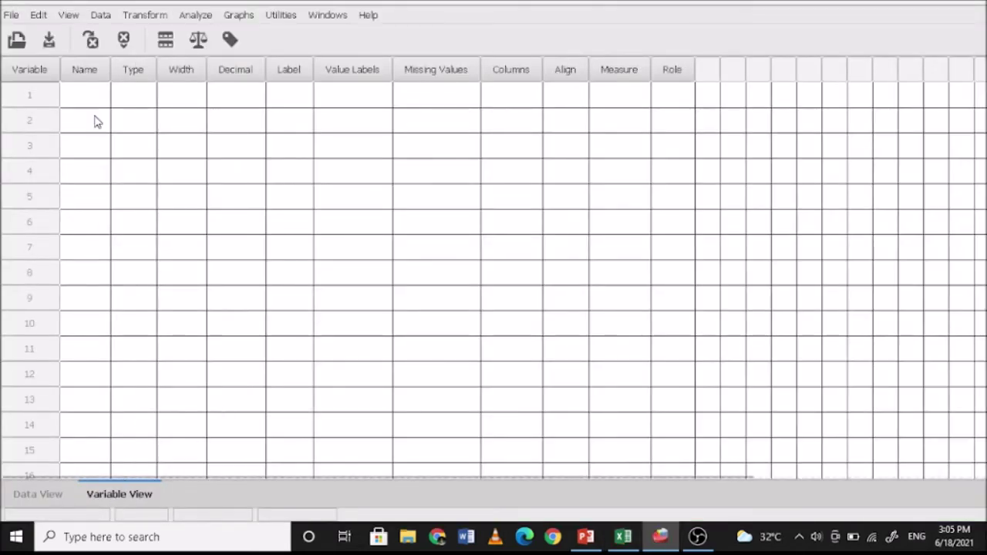
left_click(92, 93)
Step: Name the three PSPP variables student, Sex and MathSATScore
type("r")
key("BackSpace")
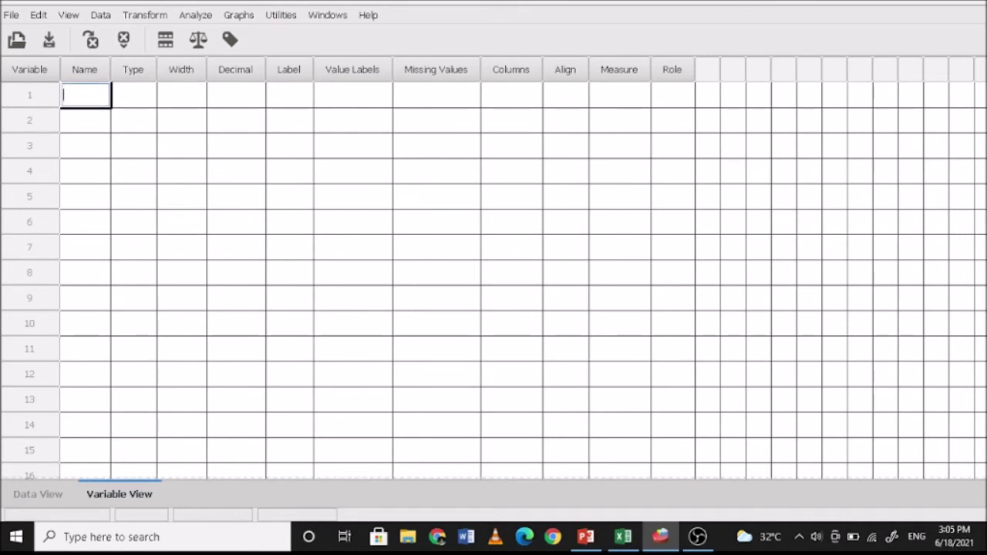
type("student")
key("Return")
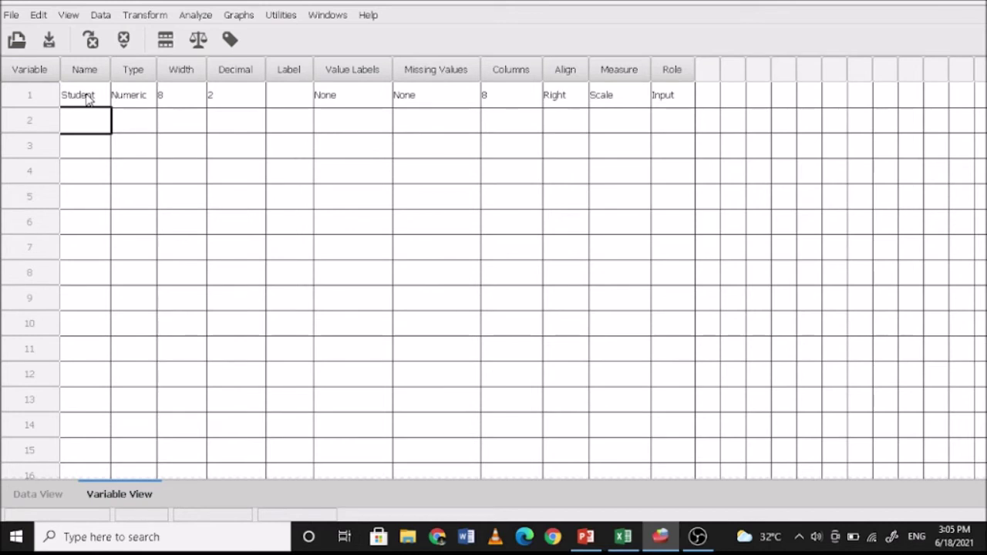
type("Sex")
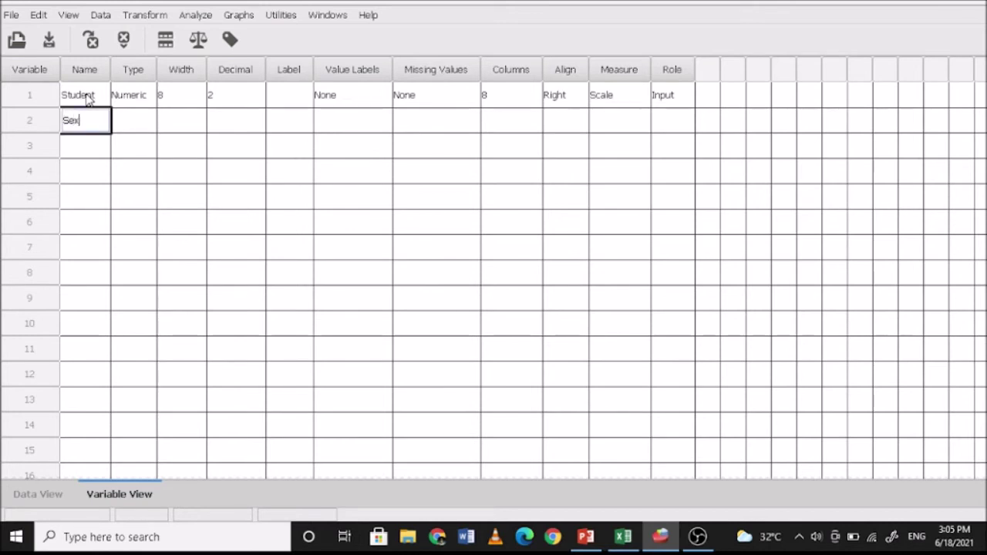
key("Return")
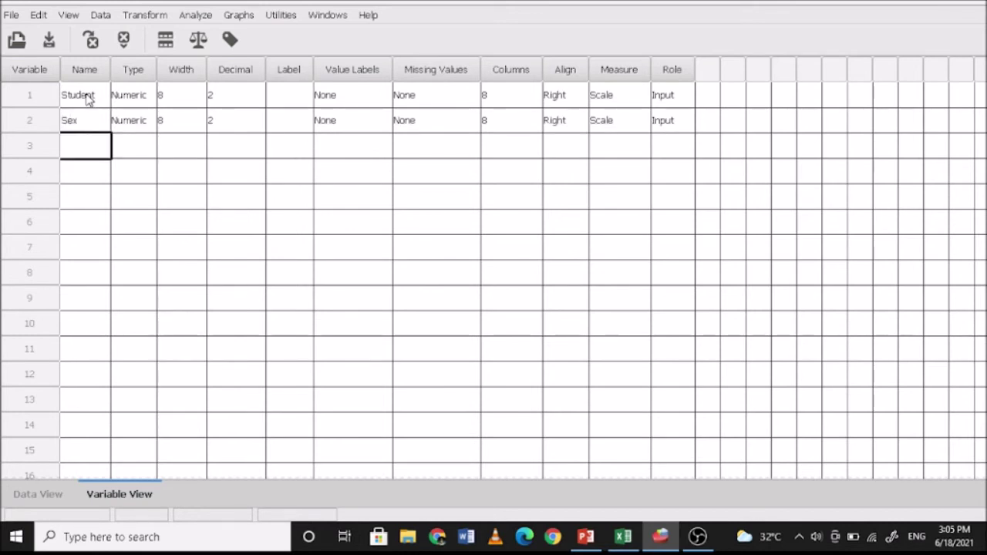
type("N")
key("BackSpace")
type("Math")
type("SA")
type("TSc")
type("ore")
key("Return")
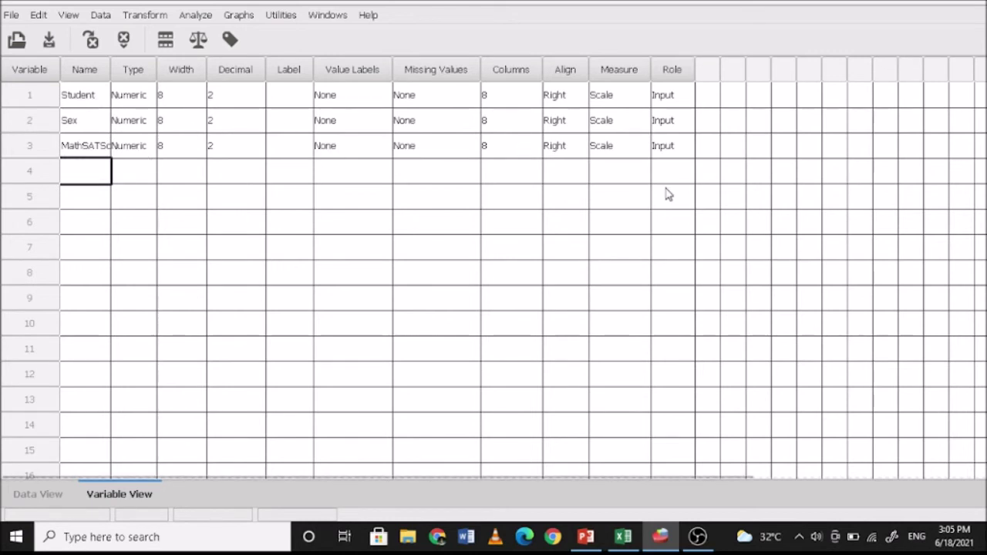
Step: Set Sex's measurement level to Nominal and bring up its value labels editor
left_click(626, 148)
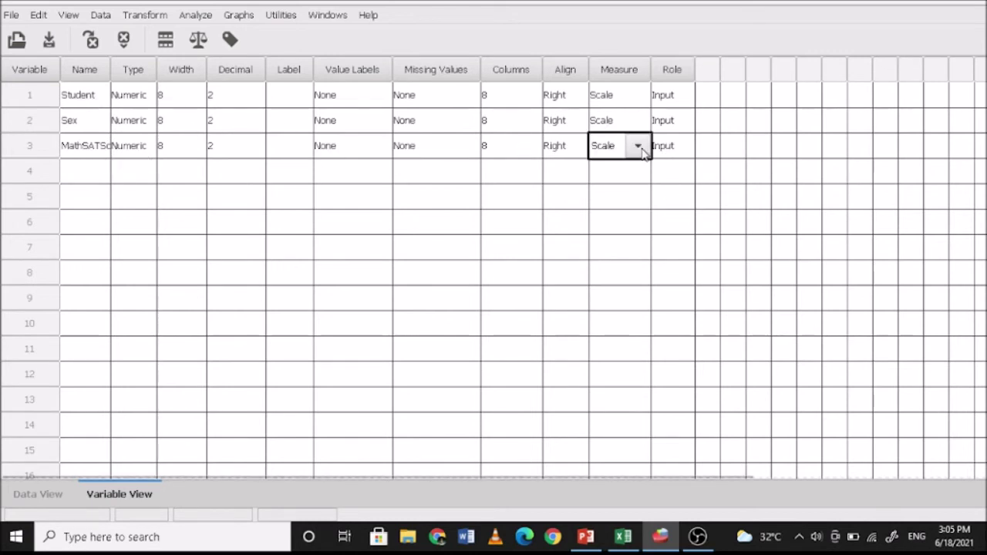
left_click(638, 147)
left_click(651, 124)
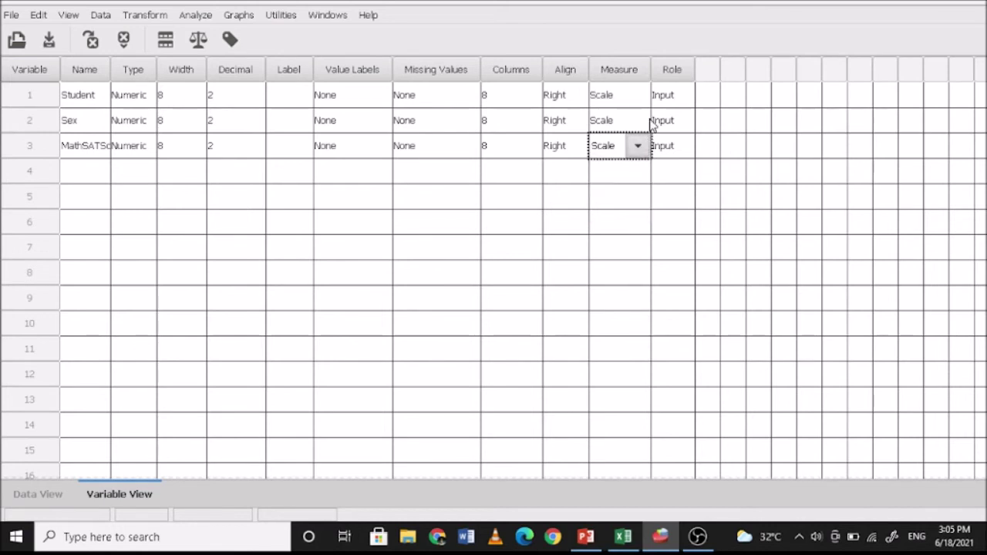
left_click(646, 122)
left_click(645, 122)
left_click(641, 147)
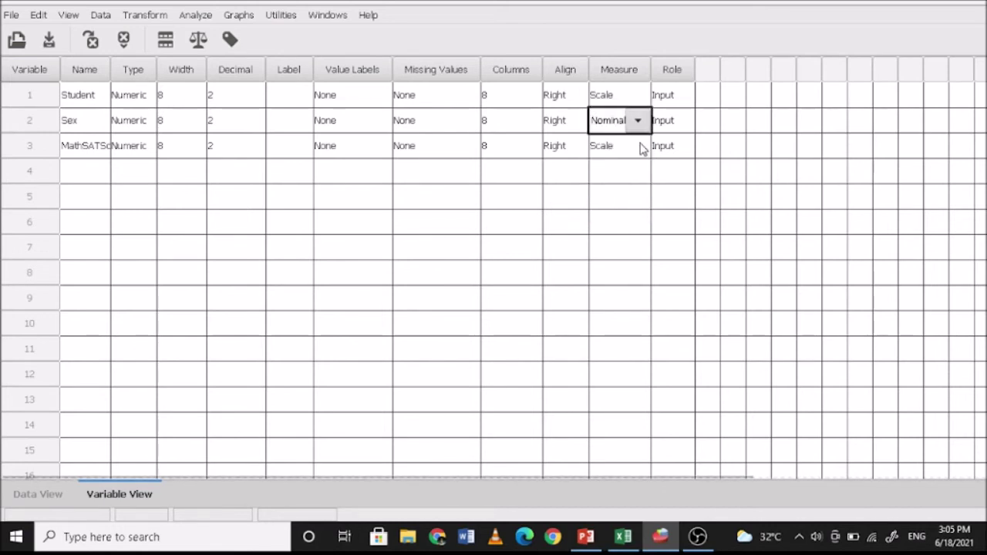
left_click(291, 120)
left_click(291, 120)
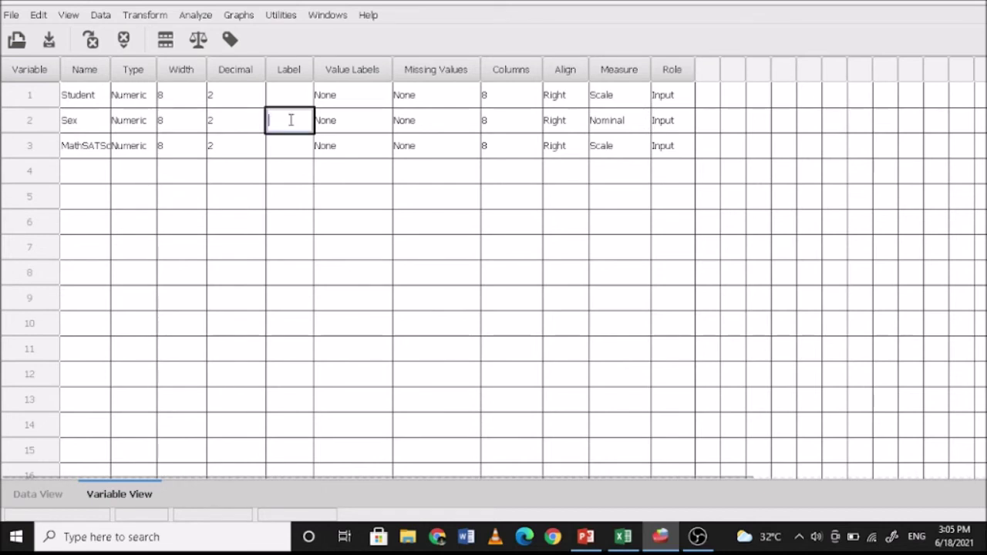
left_click(334, 122)
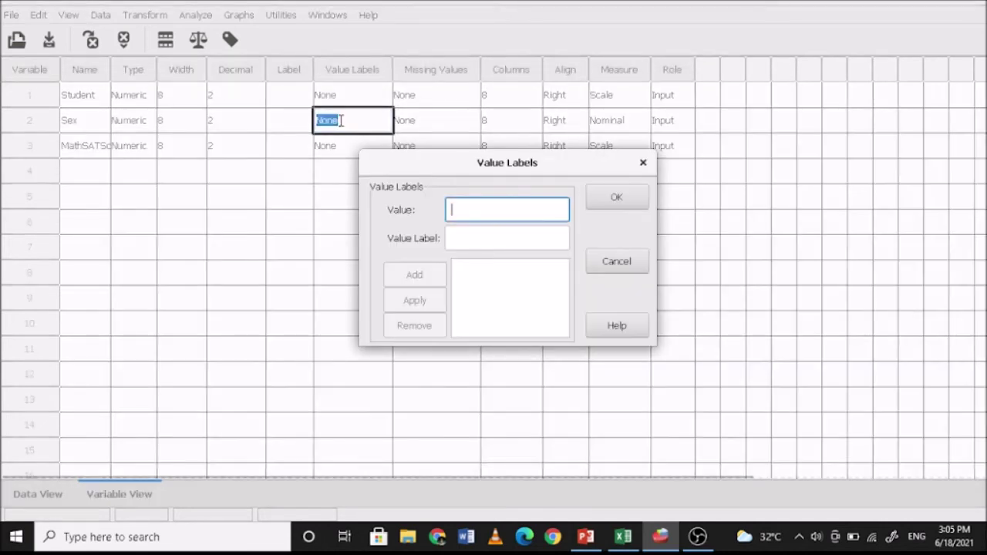
Step: Label Sex value 1 as Male and value 2 as Female
type("1")
left_click(495, 237)
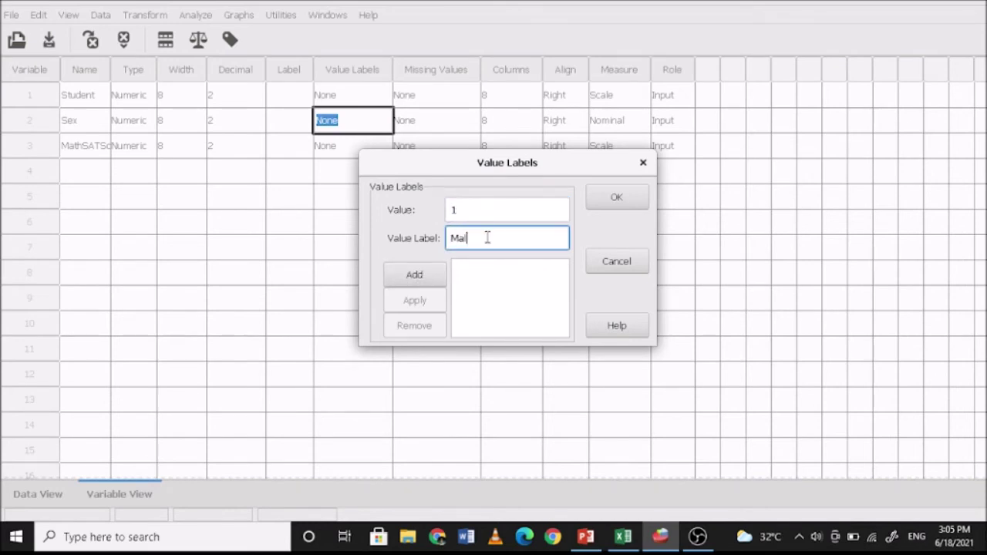
left_click(415, 274)
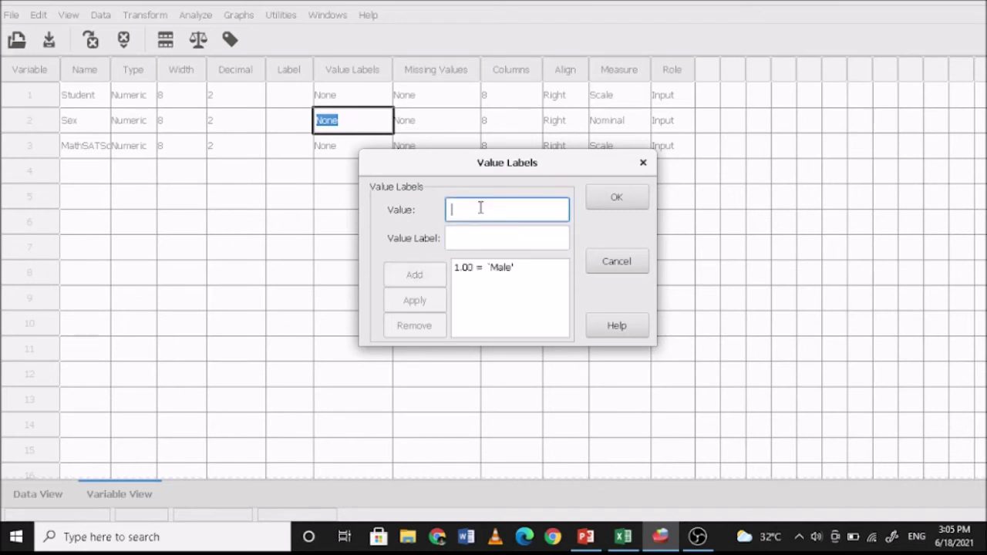
type("2")
left_click(460, 230)
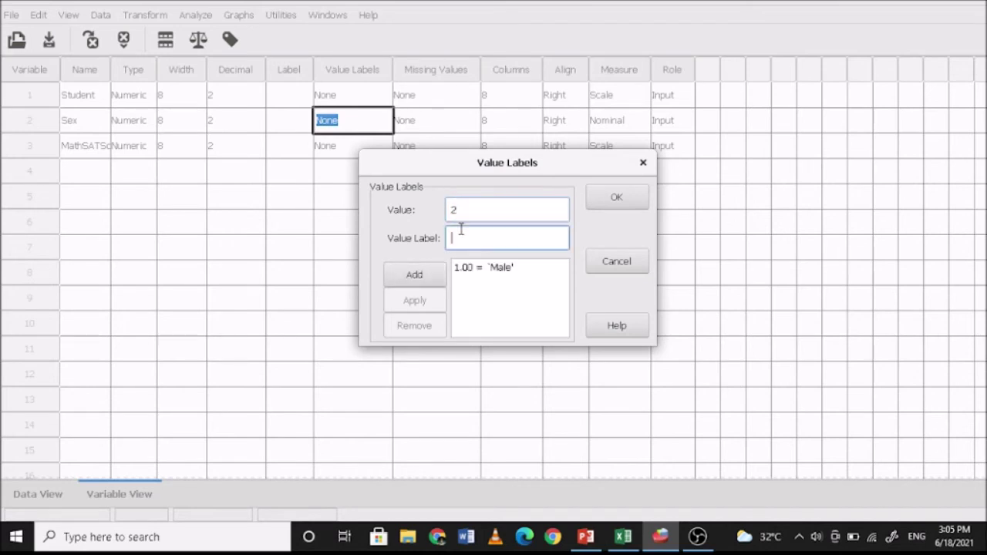
type("Female")
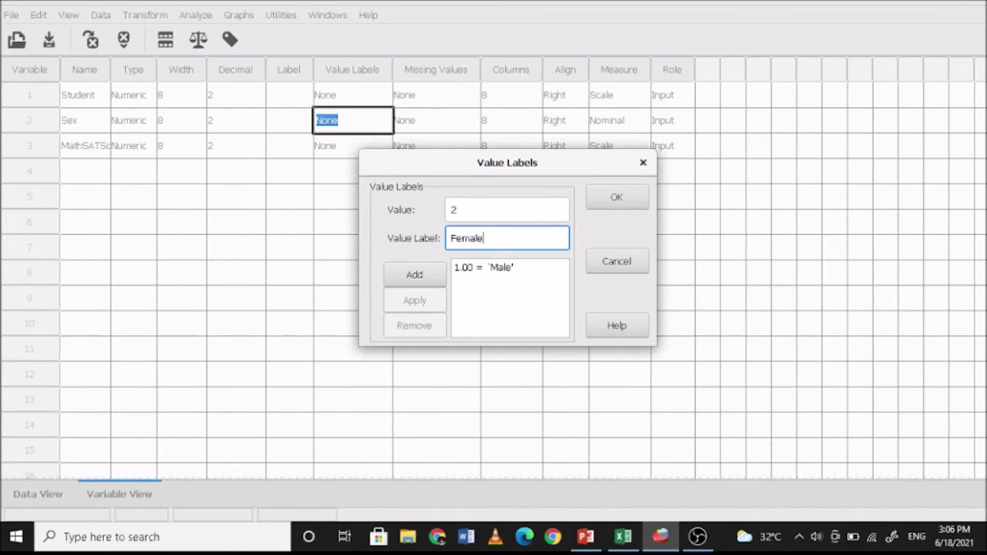
left_click(429, 274)
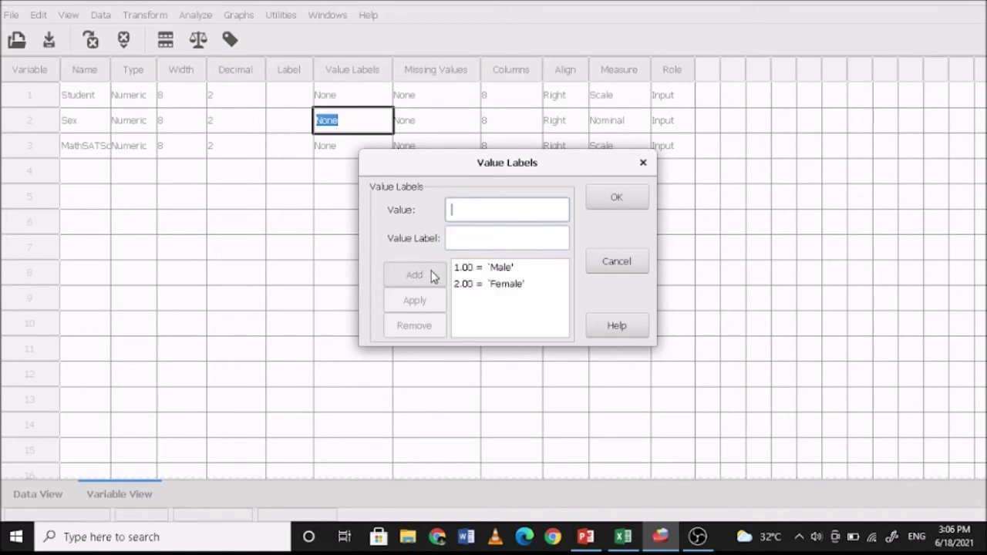
left_click(611, 199)
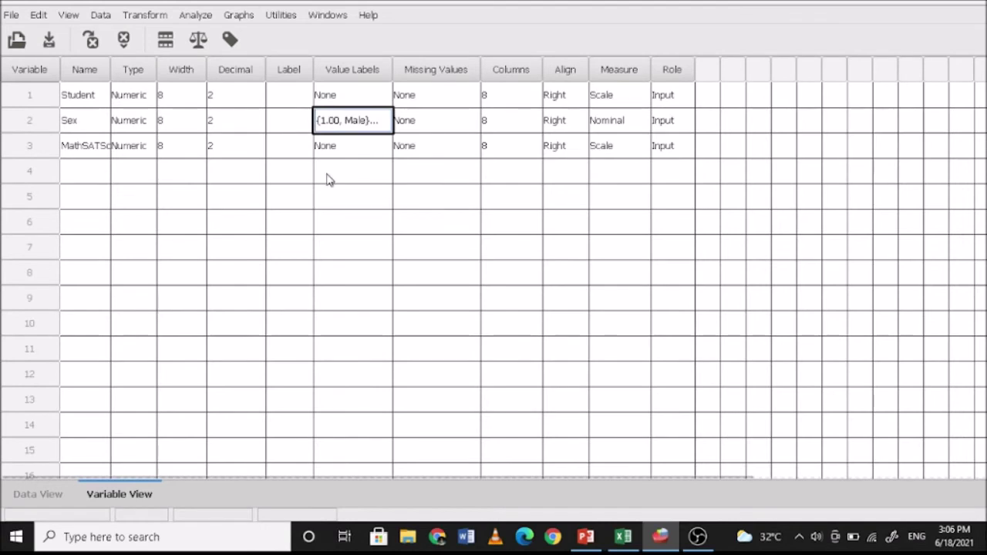
Step: Set Sex's decimal places to 0 and switch to the Data View grid
left_click(240, 120)
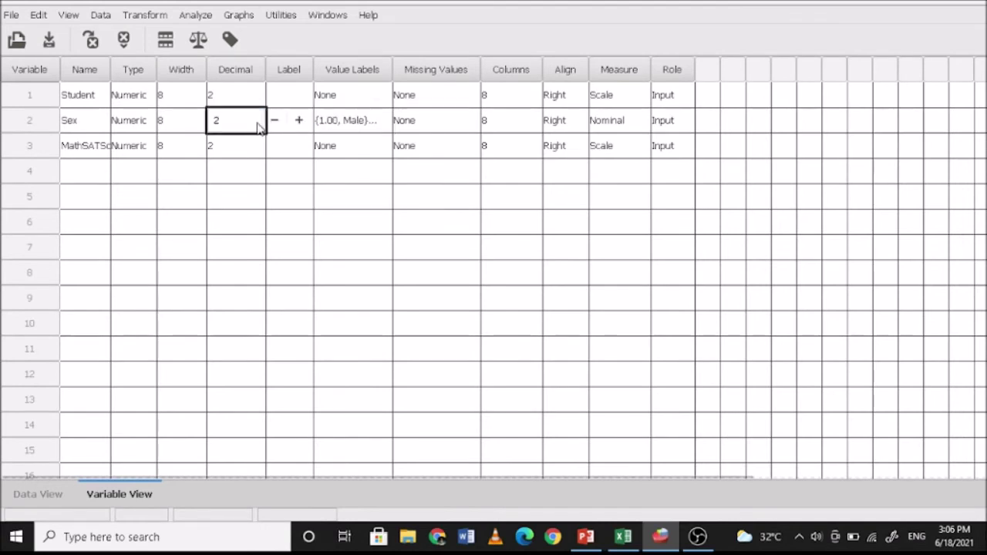
double_click(239, 122)
type("0")
left_click(290, 142)
left_click(295, 121)
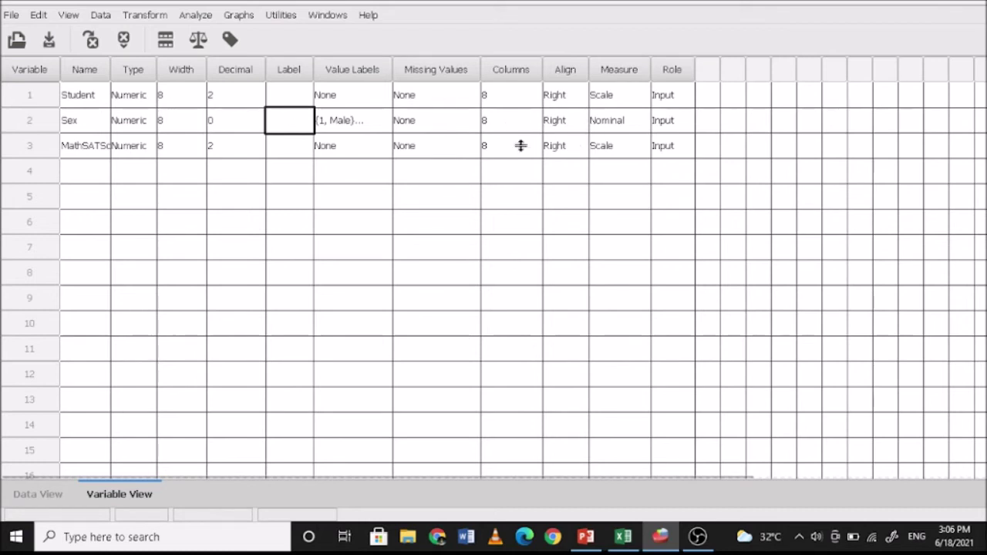
left_click(32, 498)
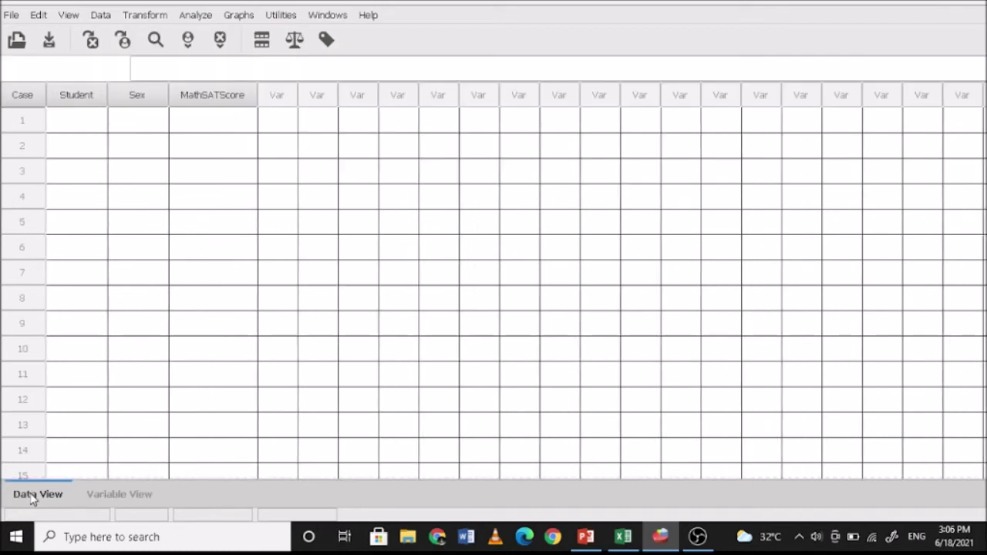
Step: Copy Excel's student, sex and score data in B2:D37, then select PSPP's first Student cell
left_click(623, 537)
left_click_drag(126, 101, 213, 437)
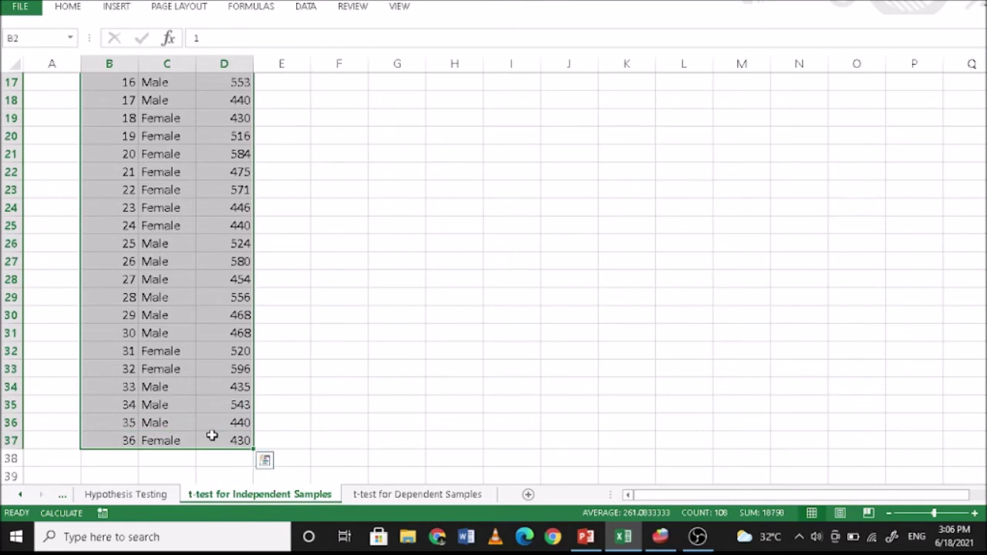
key("ctrl+c")
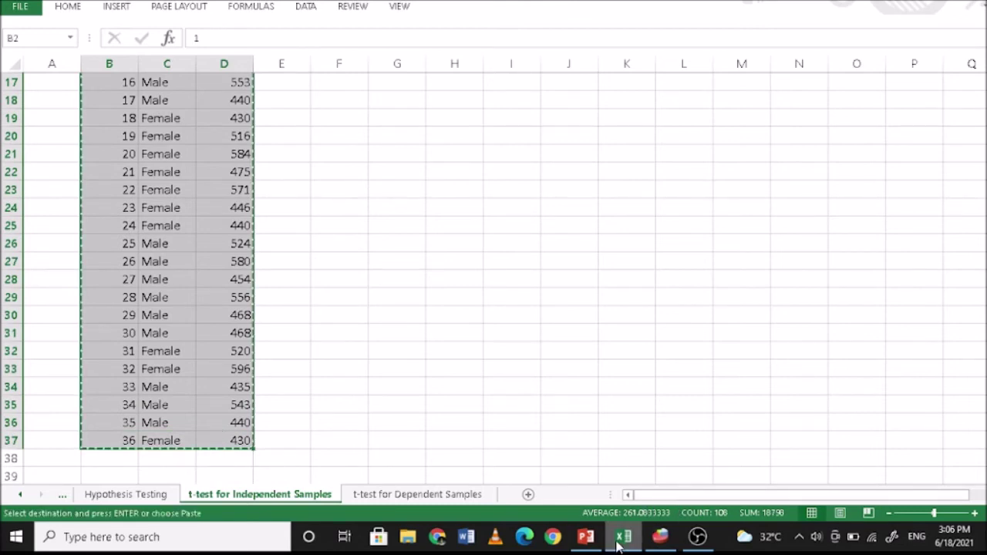
left_click(661, 537)
left_click(78, 120)
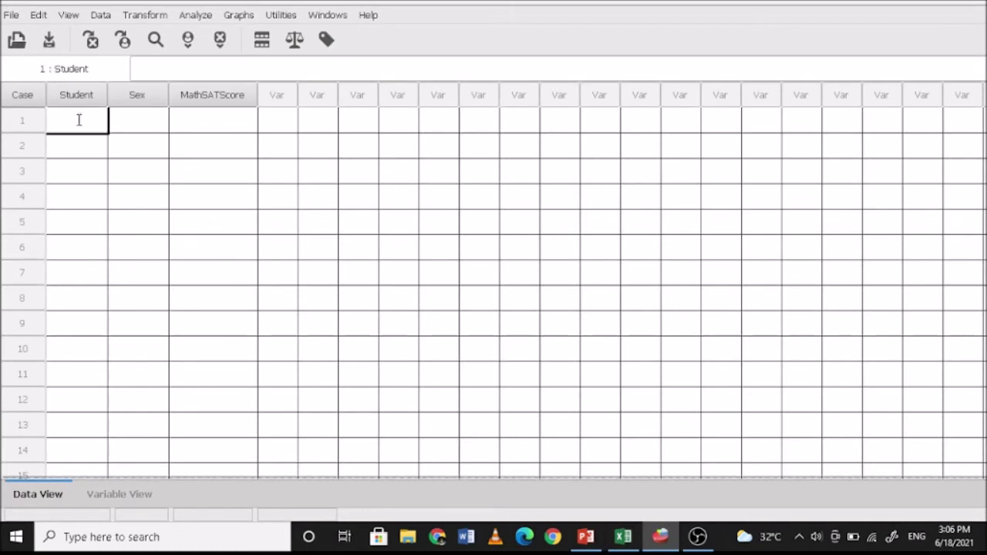
Step: Paste the Student, Sex and MathSATScore cases into the grid, check their Sex labels, and return to Excel
key("ctrl+v")
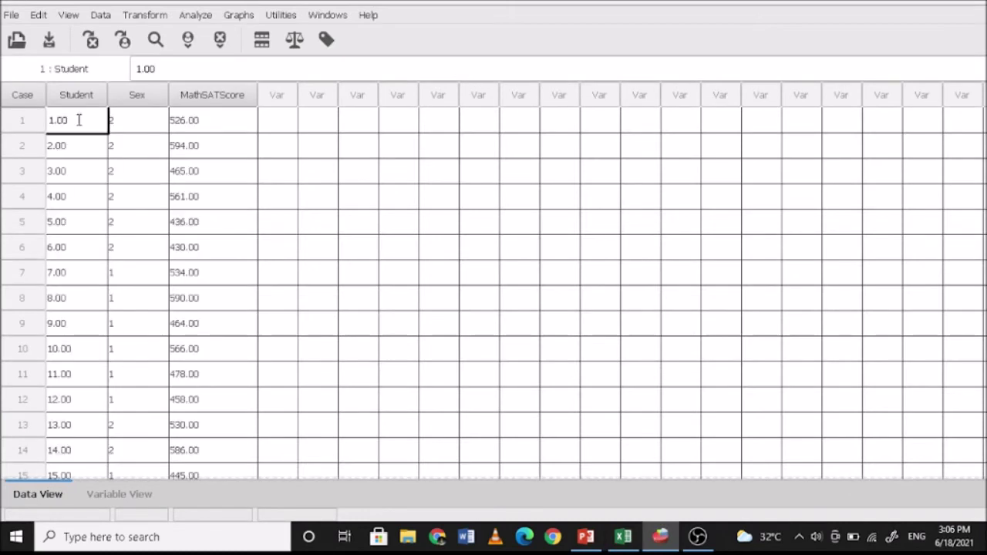
left_click(135, 120)
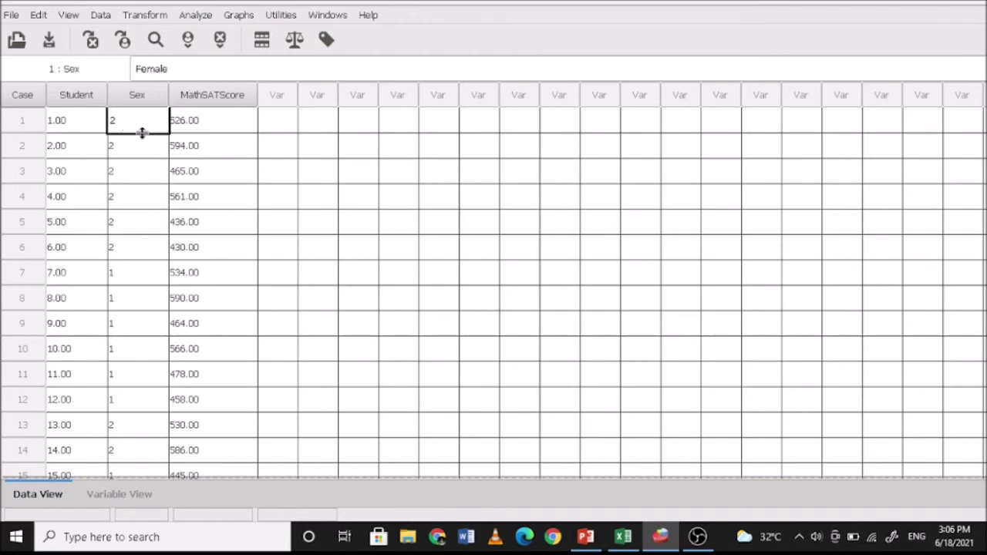
left_click(134, 152)
left_click(129, 175)
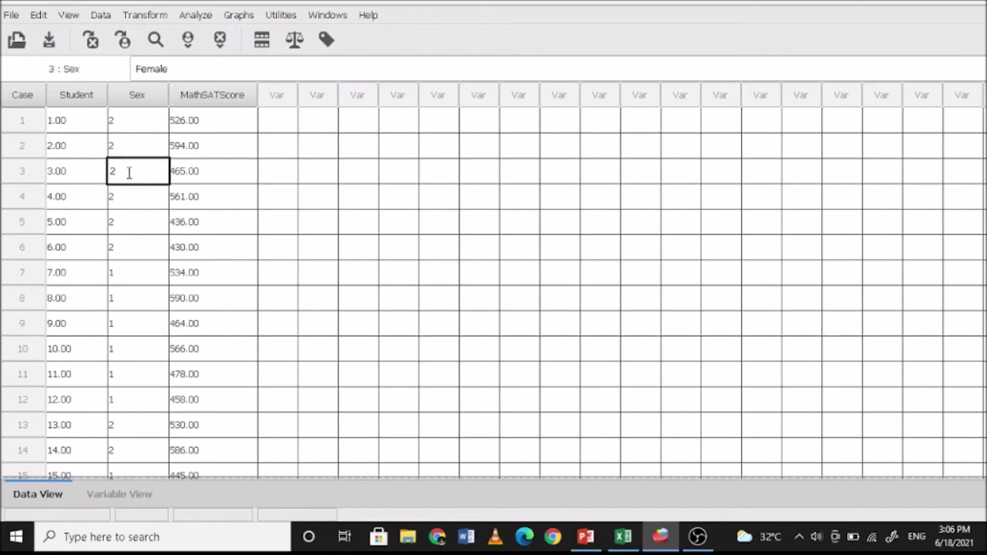
left_click(128, 202)
left_click(127, 228)
left_click(128, 249)
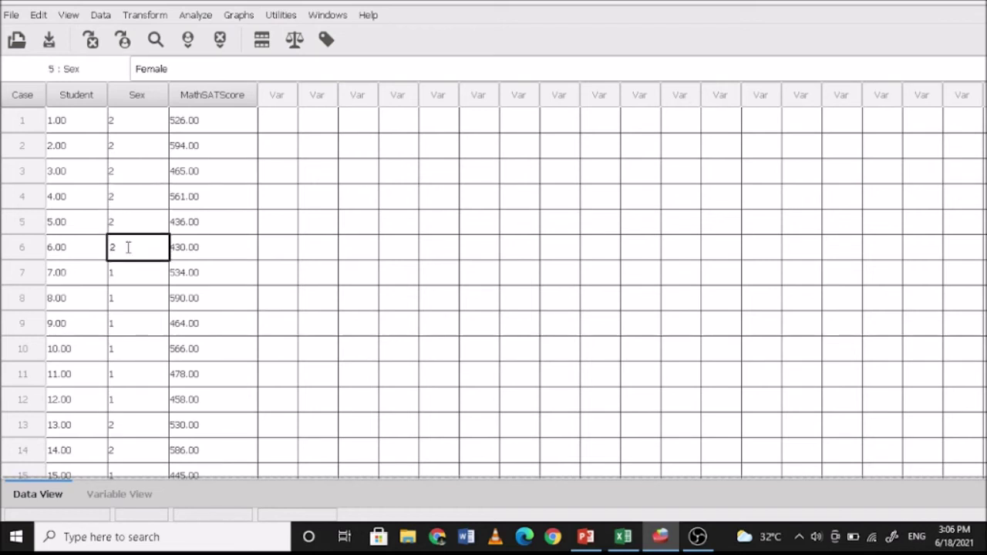
left_click(624, 536)
scroll(180, 198, "up", 5)
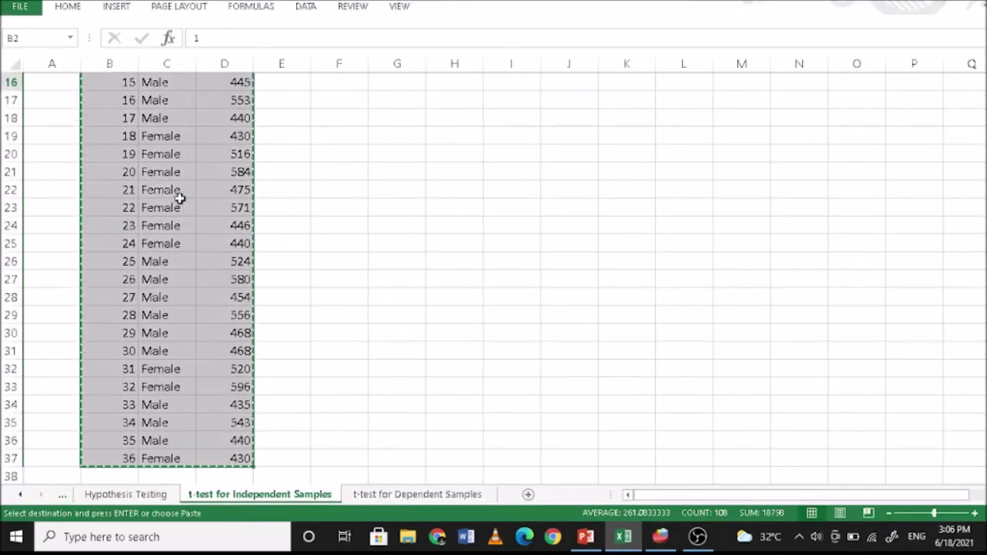
Step: Check the Sex entries for students 7 to 12 in Excel, then return to PSPP's data grid
left_click_drag(177, 100, 184, 302)
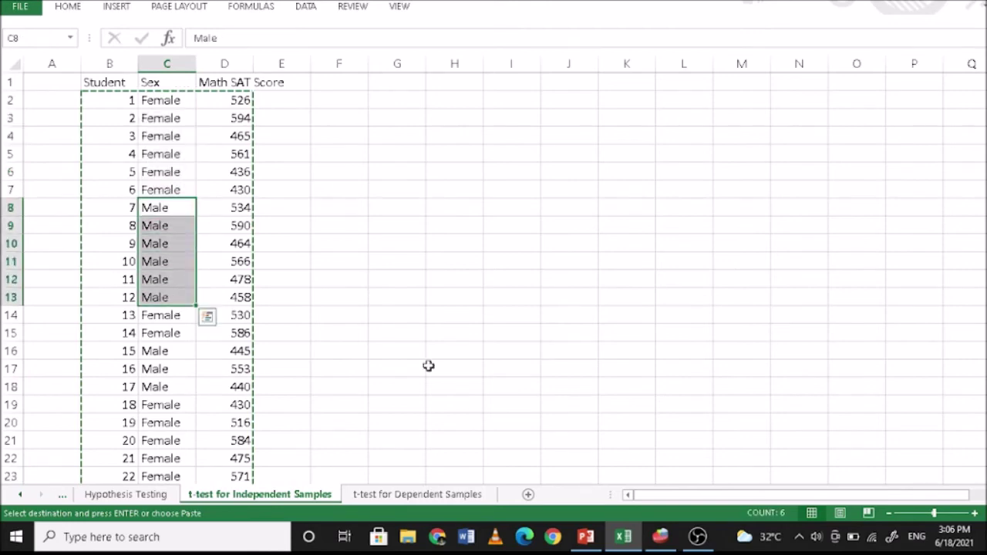
left_click(660, 537)
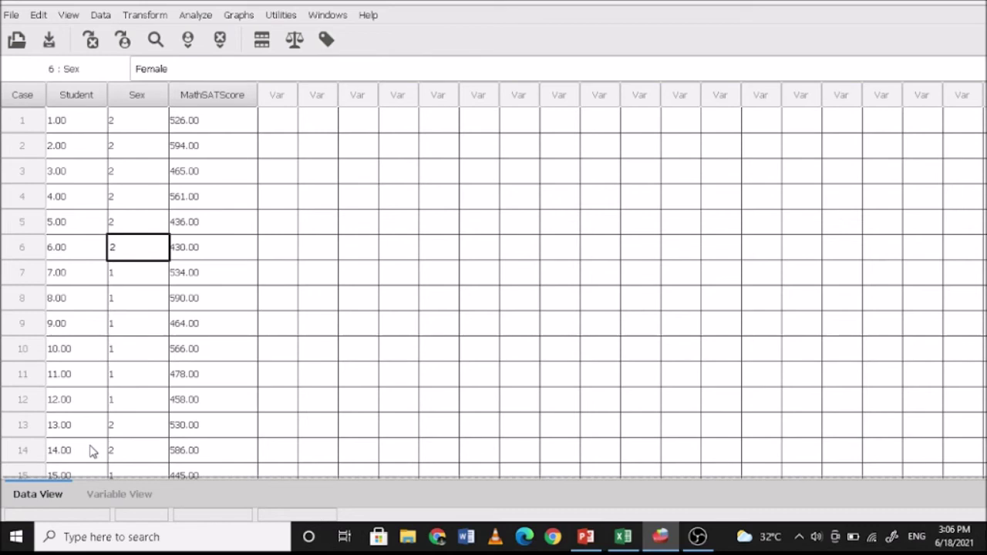
Step: In Variable View, give Student and MathSATScore 0 decimal places, then go back to Data View
left_click(119, 500)
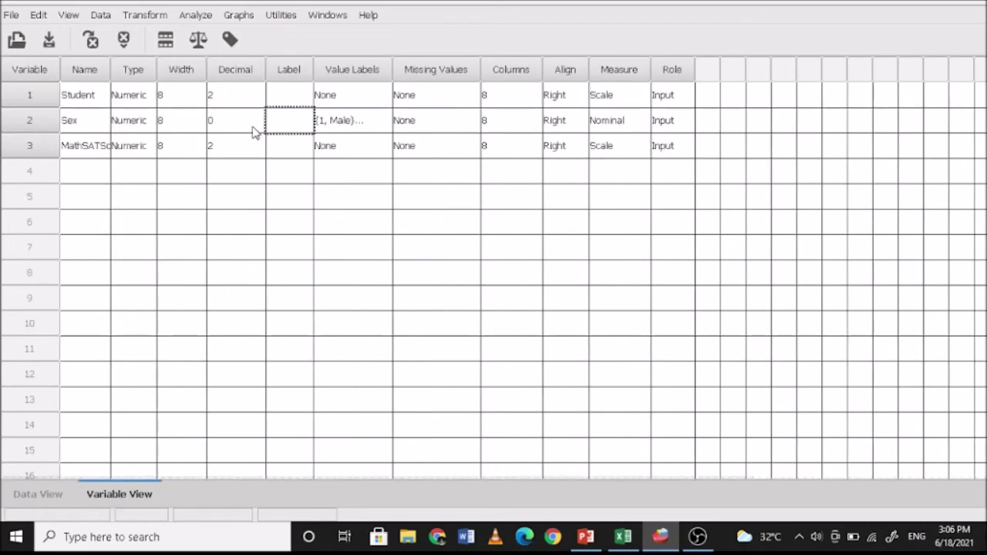
left_click(254, 97)
double_click(227, 98)
type("0")
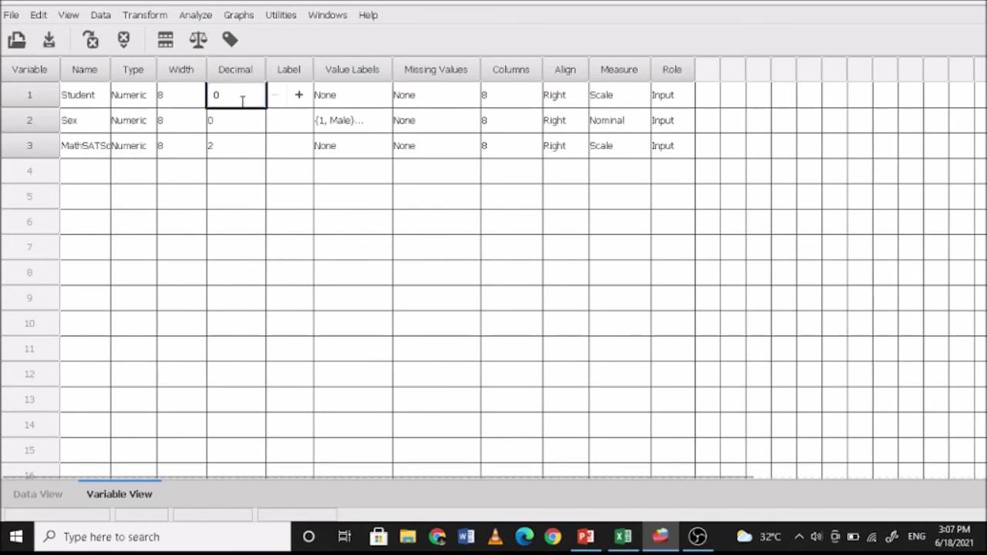
left_click(226, 146)
left_click(271, 145)
left_click(271, 145)
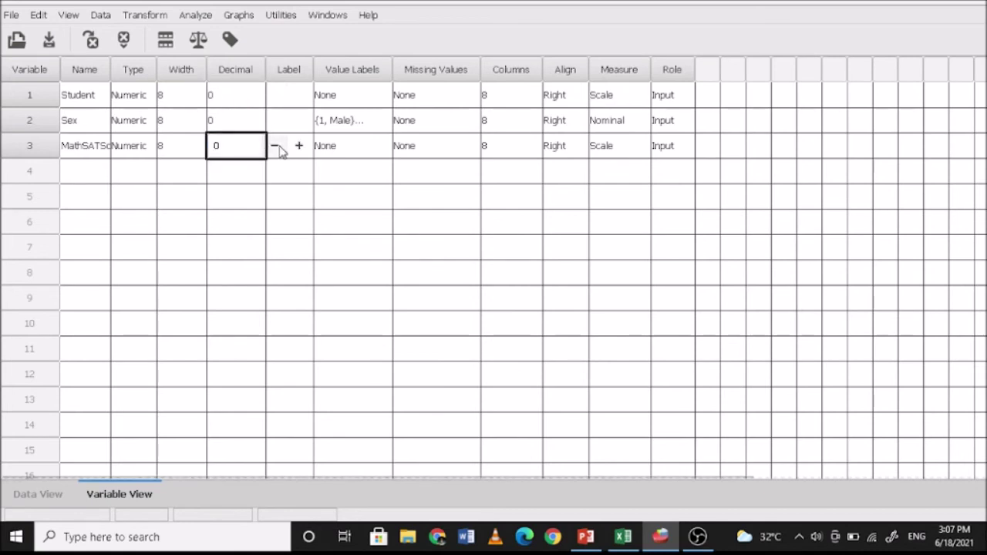
left_click(38, 494)
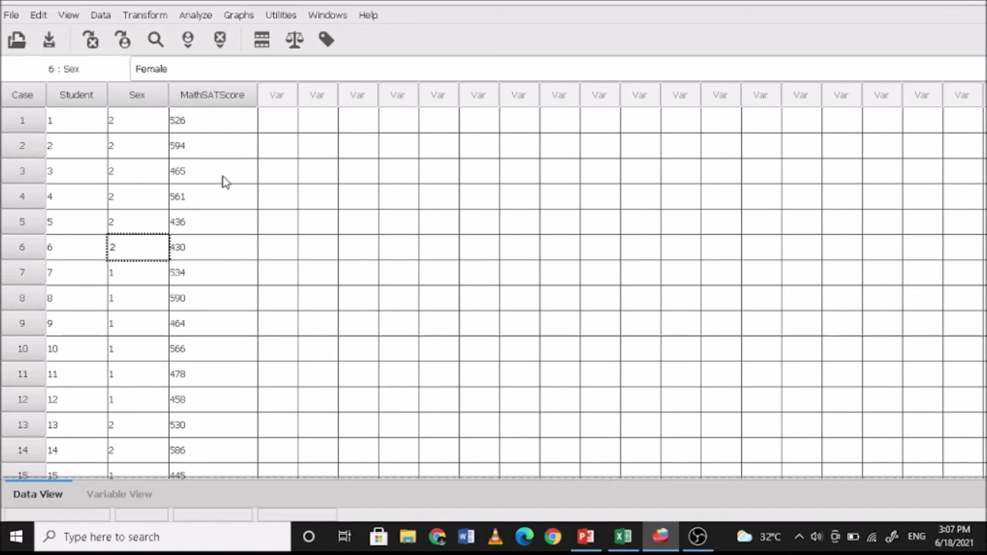
Step: Start an Independent Samples T Test with Sex as grouping variable and MathSATScore as test variable
left_click(199, 17)
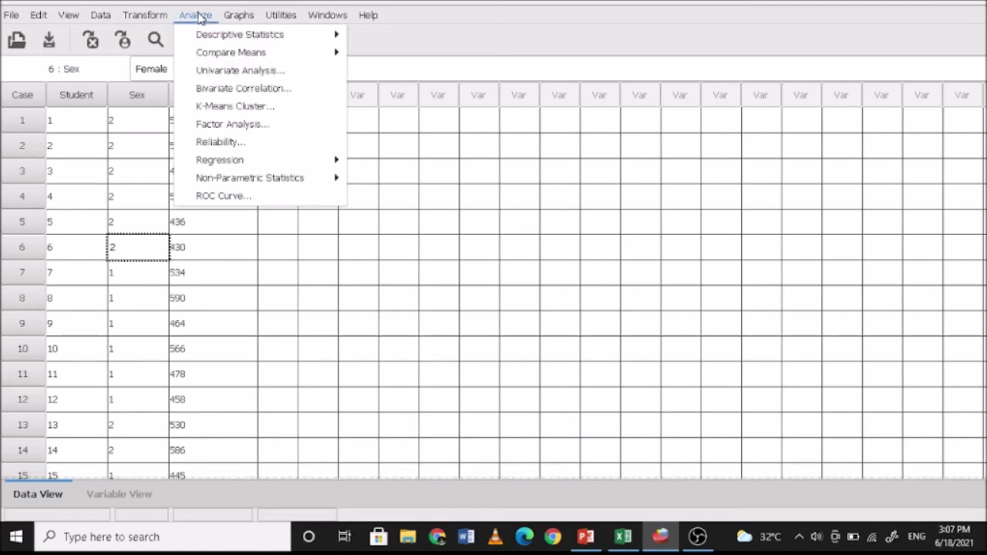
mouse_move(324, 51)
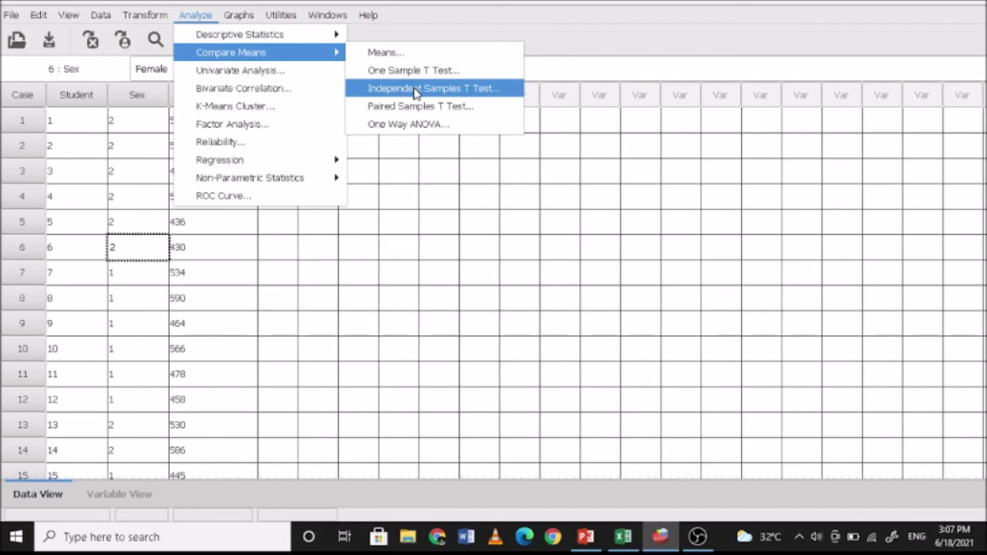
left_click(415, 89)
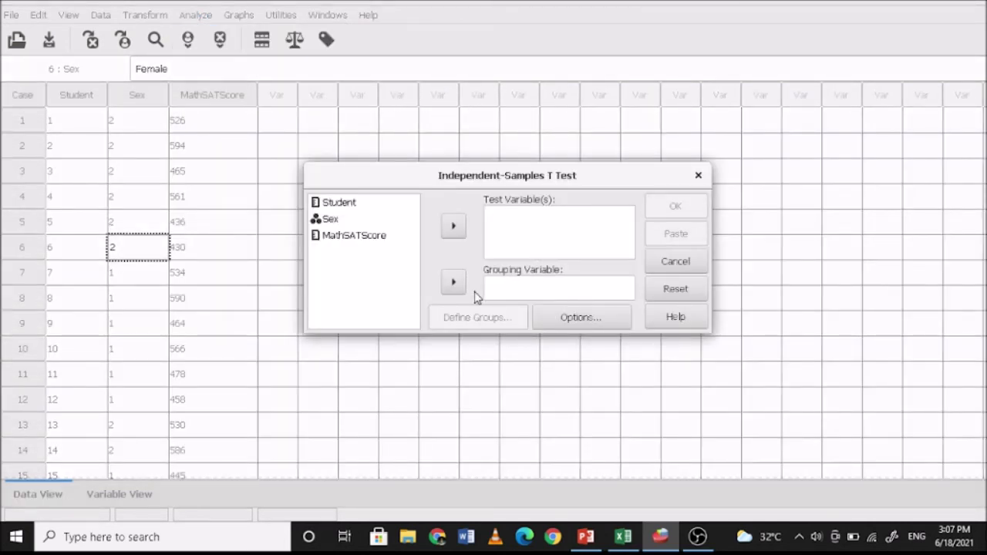
left_click(332, 222)
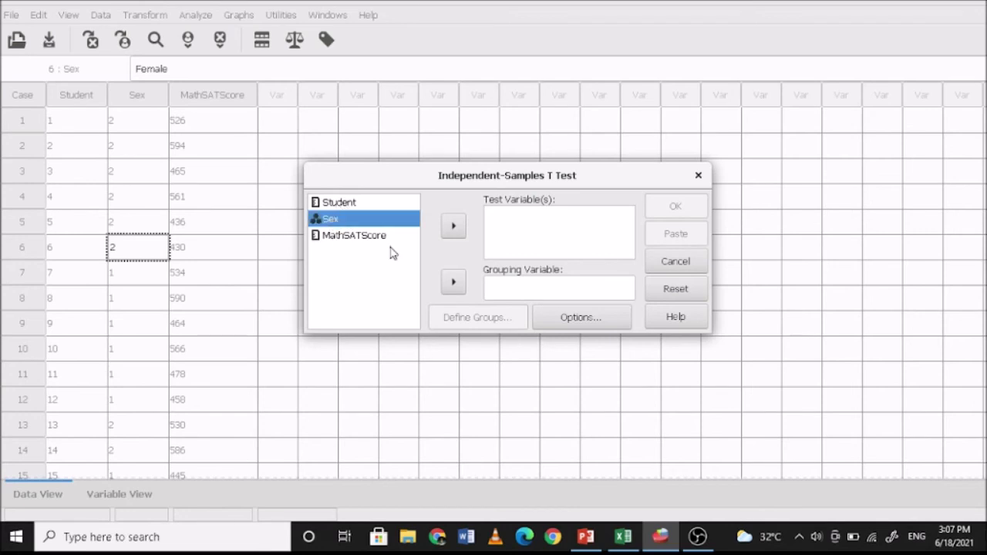
left_click(454, 284)
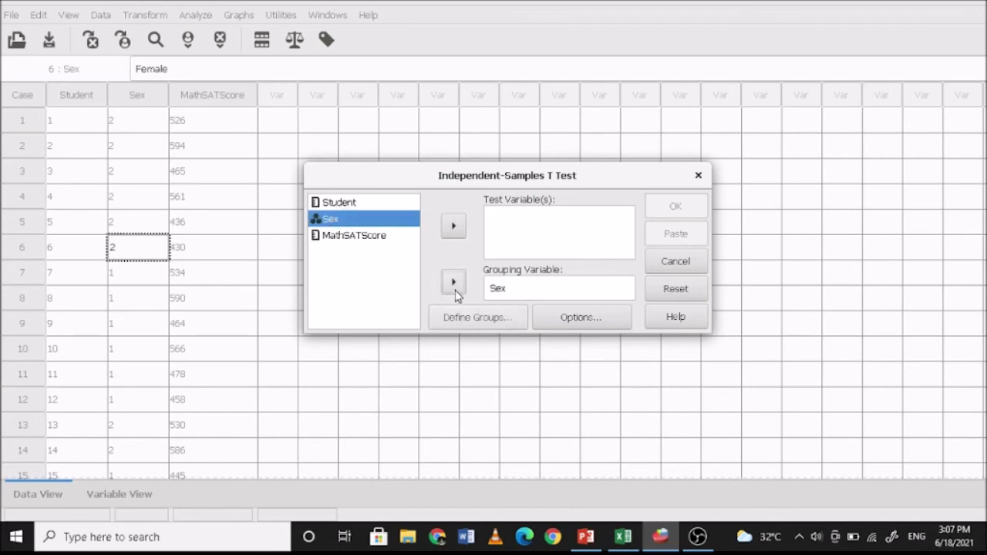
left_click(366, 237)
left_click(454, 228)
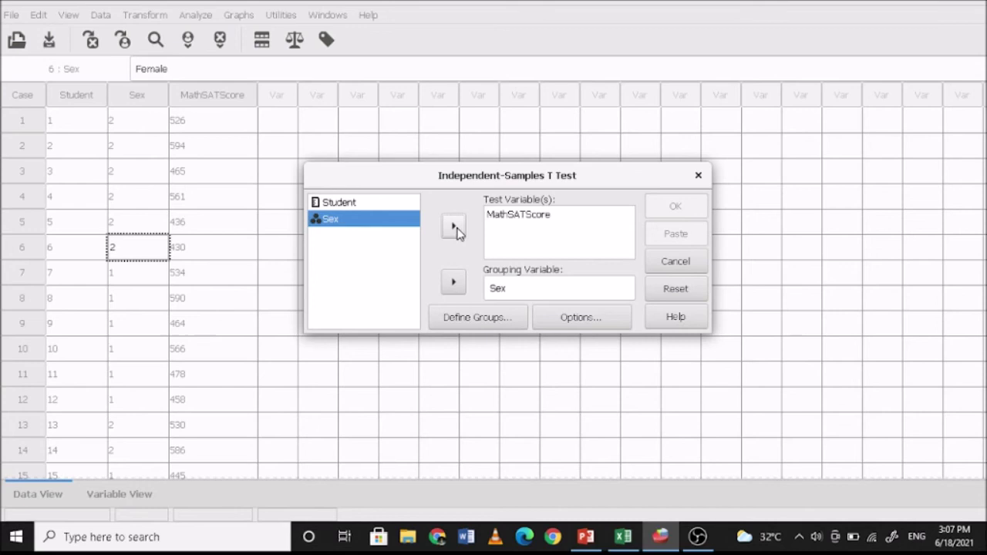
Step: Define the t-test groups as Group1 Male and Group2 Female
left_click(473, 317)
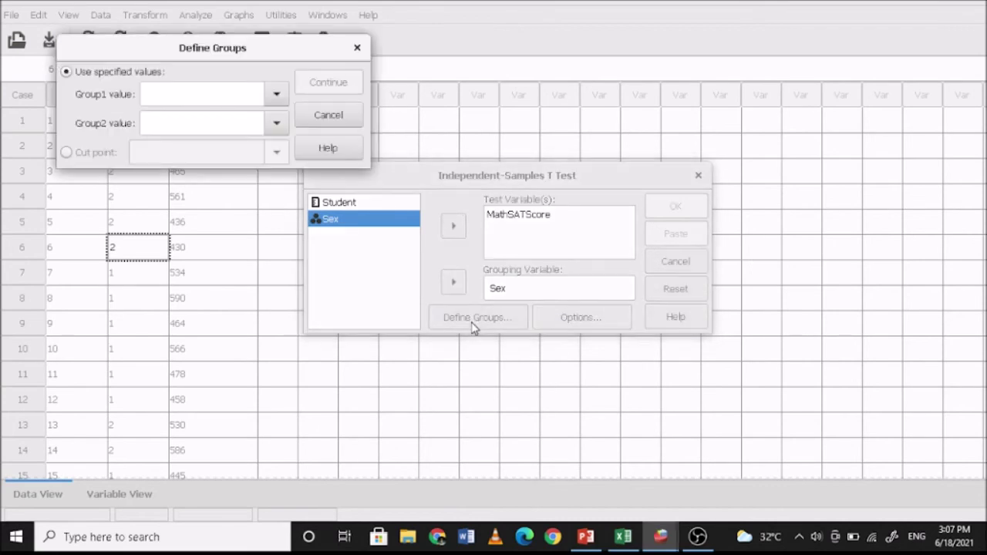
left_click(184, 96)
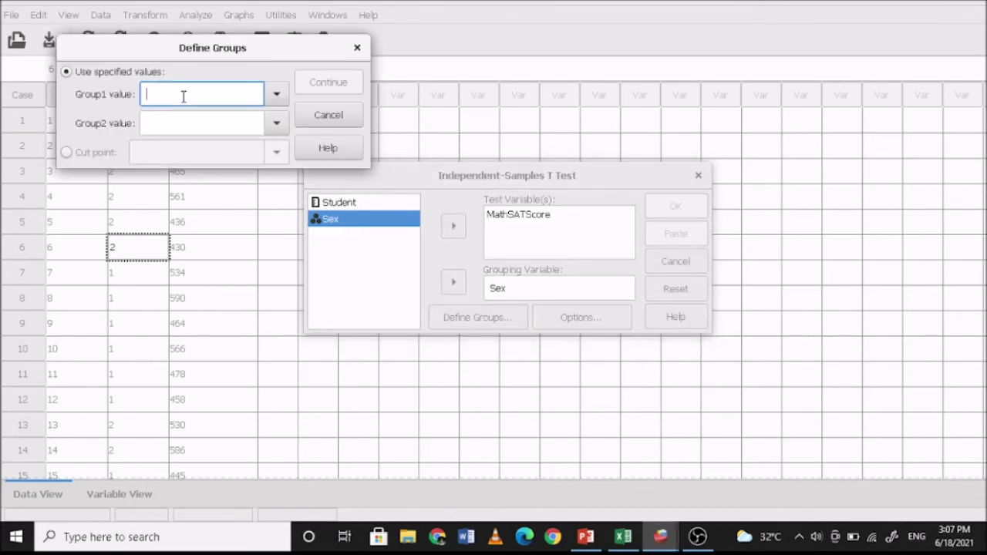
left_click(275, 95)
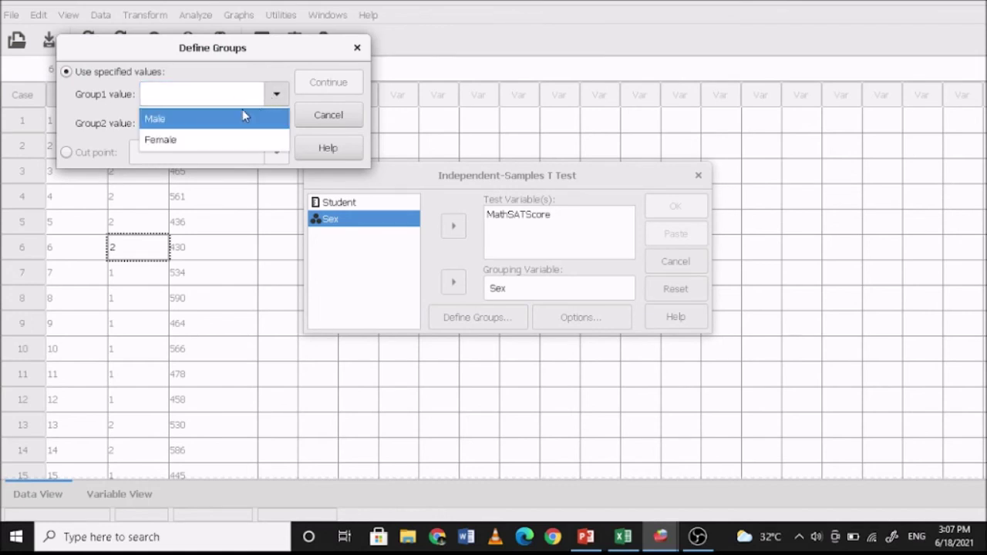
left_click(183, 122)
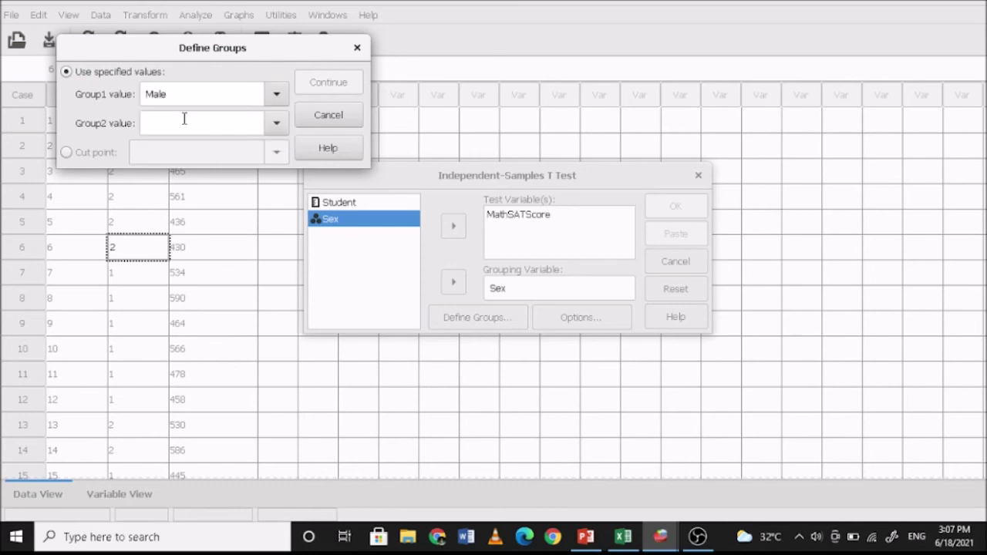
left_click(276, 124)
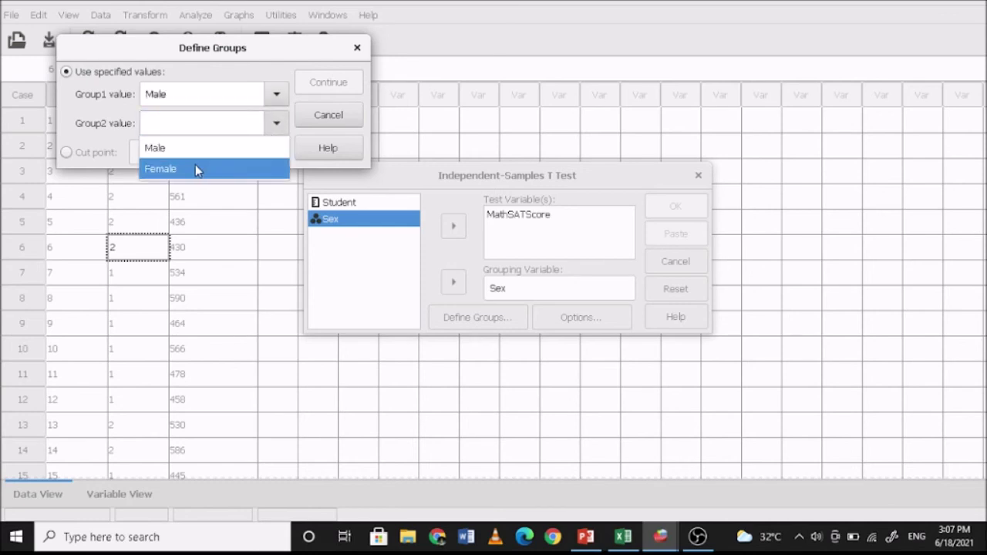
left_click(192, 169)
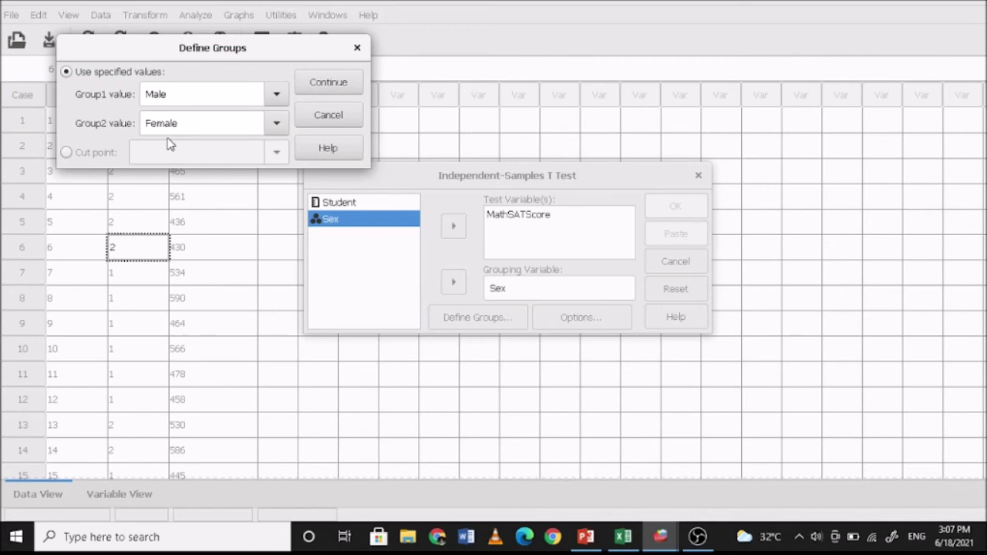
left_click(331, 88)
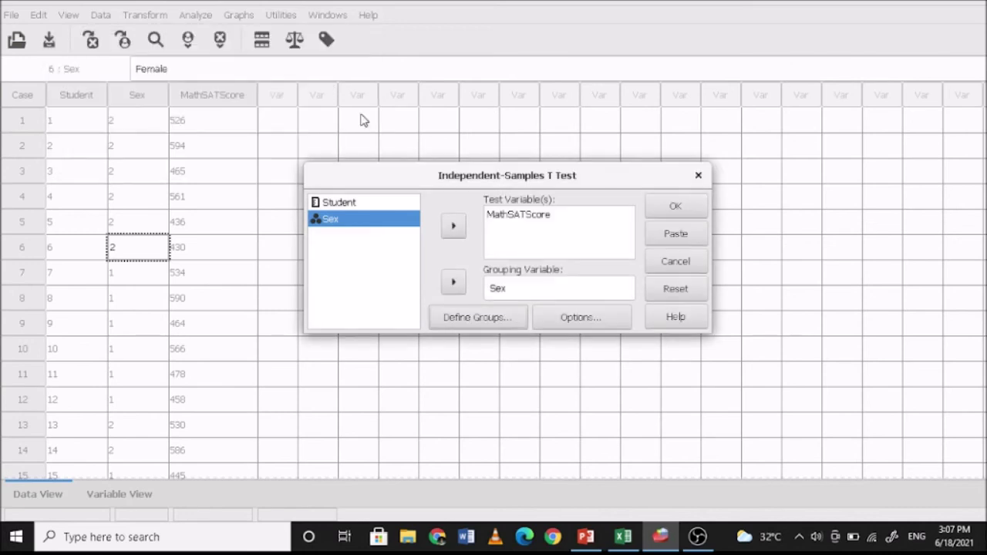
Step: Review the confidence interval options unchanged and run the t test
left_click(586, 319)
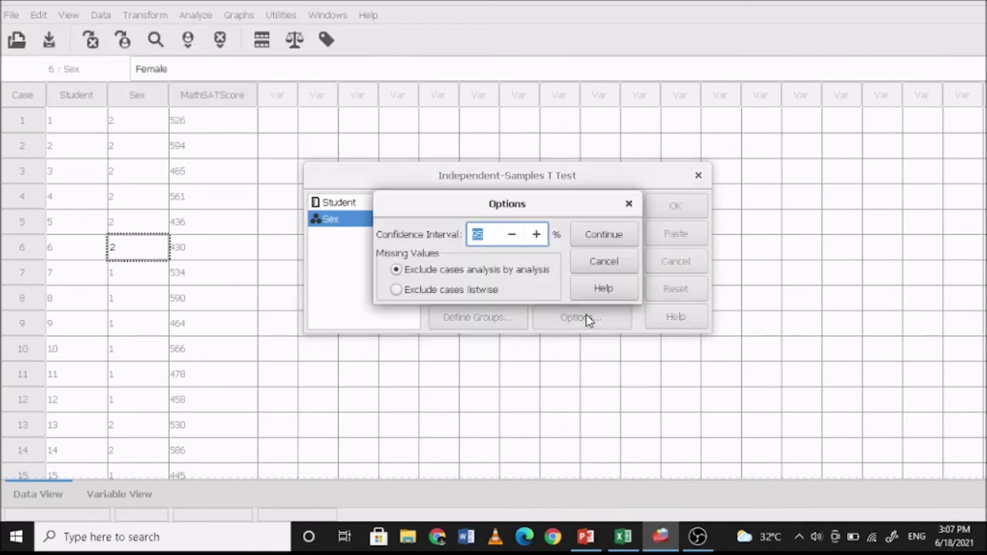
left_click(628, 204)
left_click(678, 208)
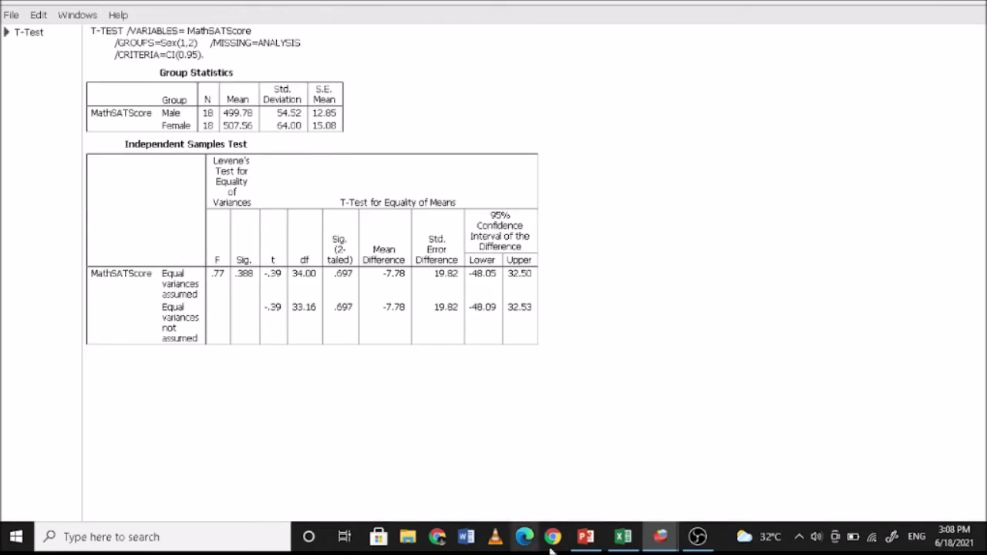
Step: Switch to the PowerPoint presentation showing slide 9's example problem
left_click(586, 537)
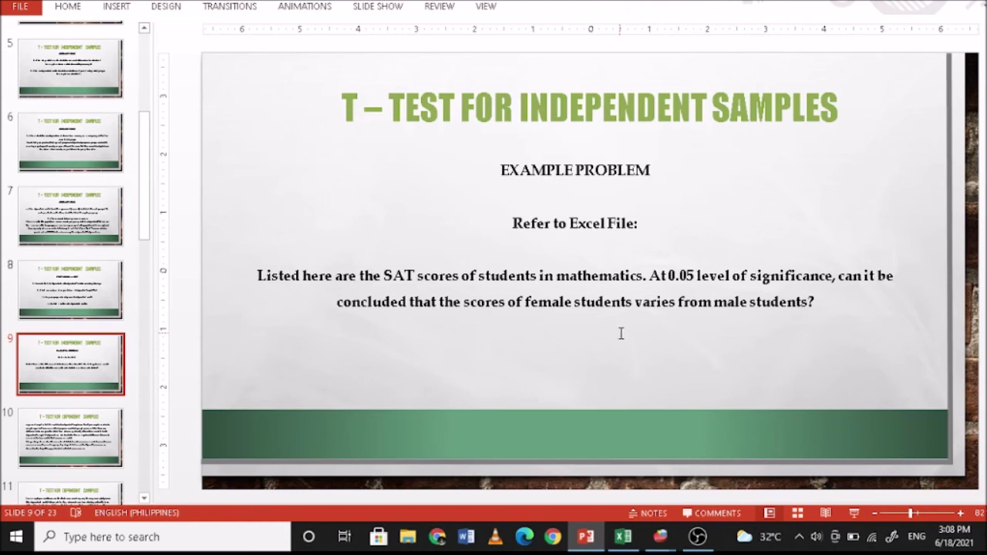
Step: Display slide 3, Steps in Hypothesis Testing, from the thumbnail pane
left_click_drag(140, 143, 153, 61)
left_click(65, 213)
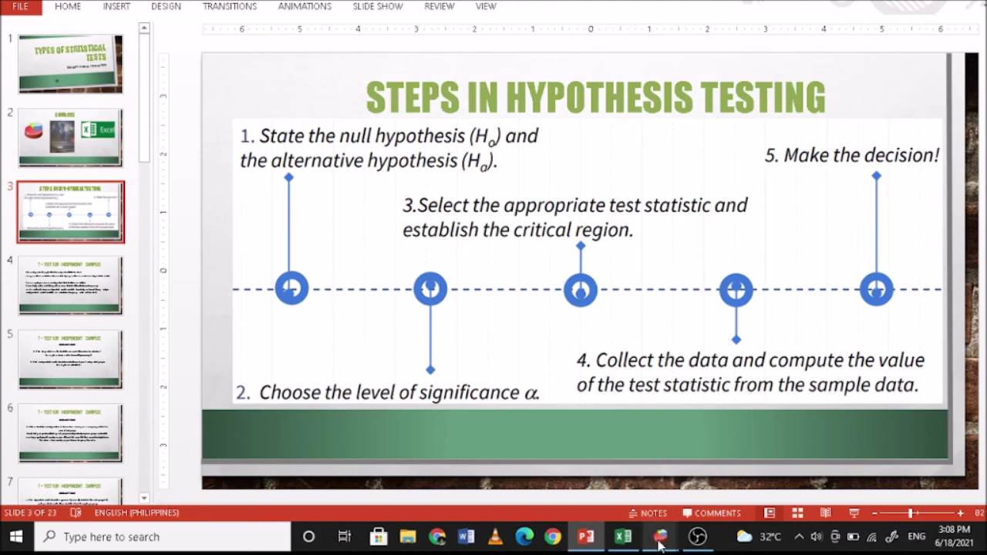
Step: Bring PSPP's t-test output window back via its taskbar preview
mouse_move(661, 537)
left_click(723, 473)
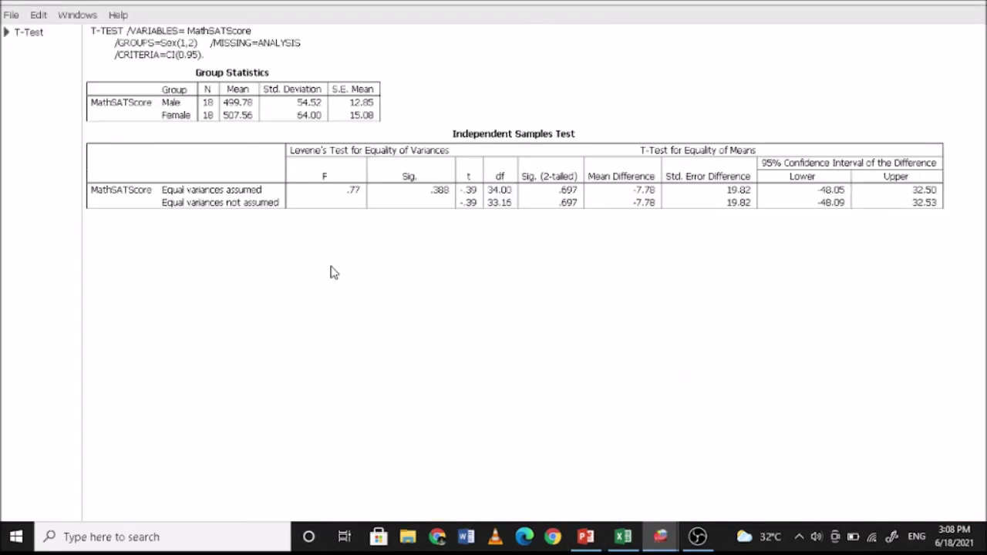